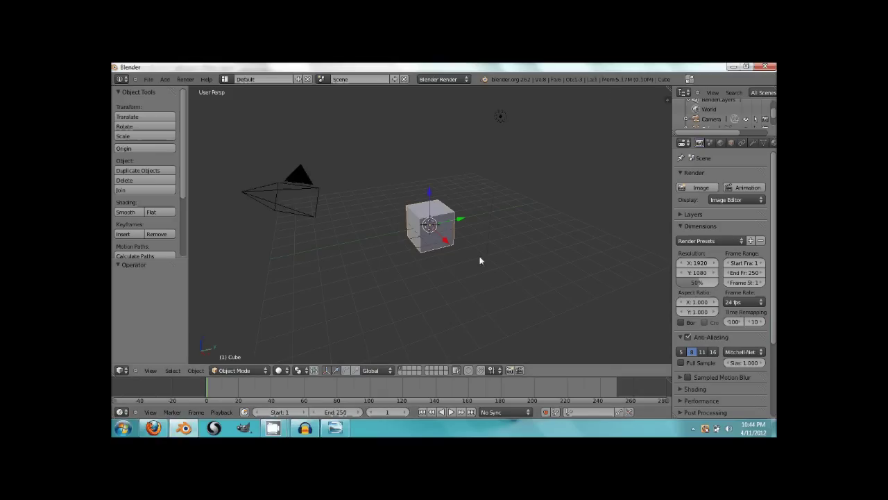
View the block_composition reference image, close it, and make the Blender window full screen
{"action": "left_click", "coordinate": [340, 428]}
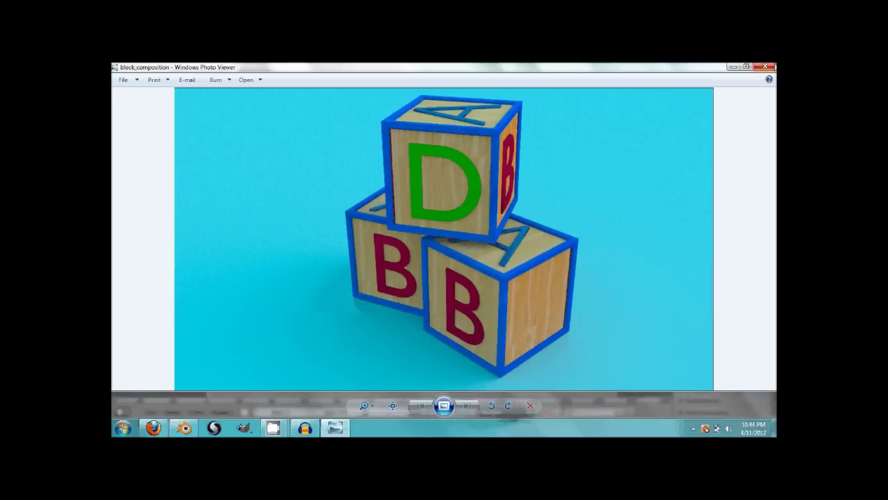
{"action": "left_click", "coordinate": [765, 67]}
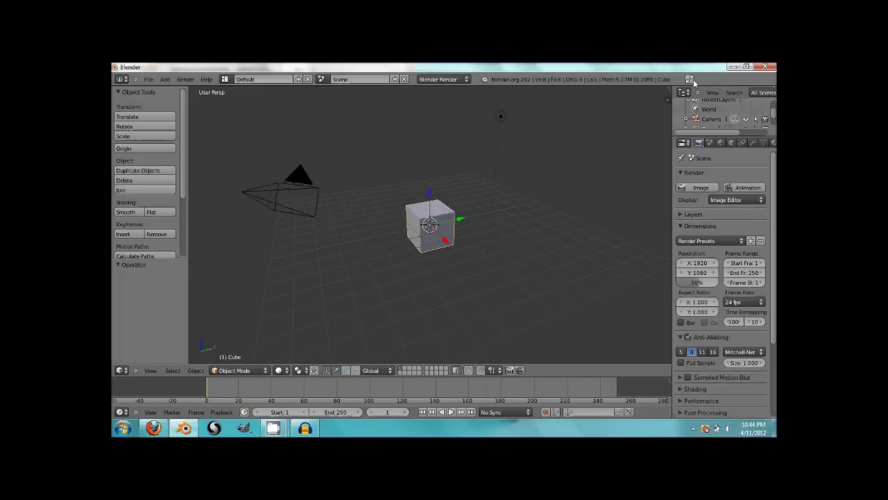
{"action": "key", "text": "alt+F11"}
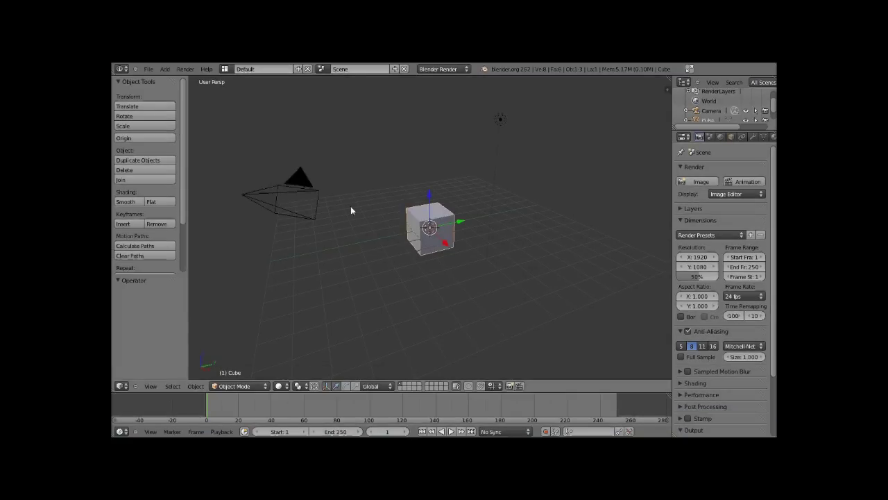
Move the camera and the lamp together to layer 2
{"action": "right_click", "coordinate": [298, 202]}
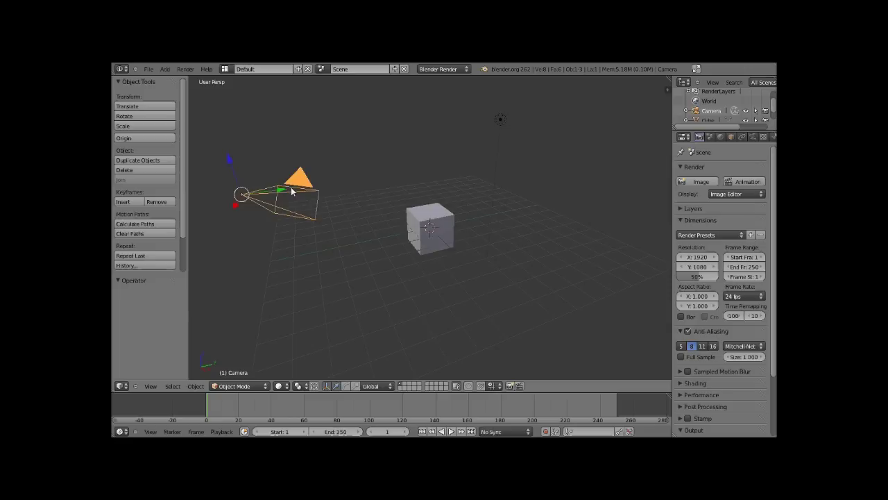
{"action": "right_click", "coordinate": [498, 121]}
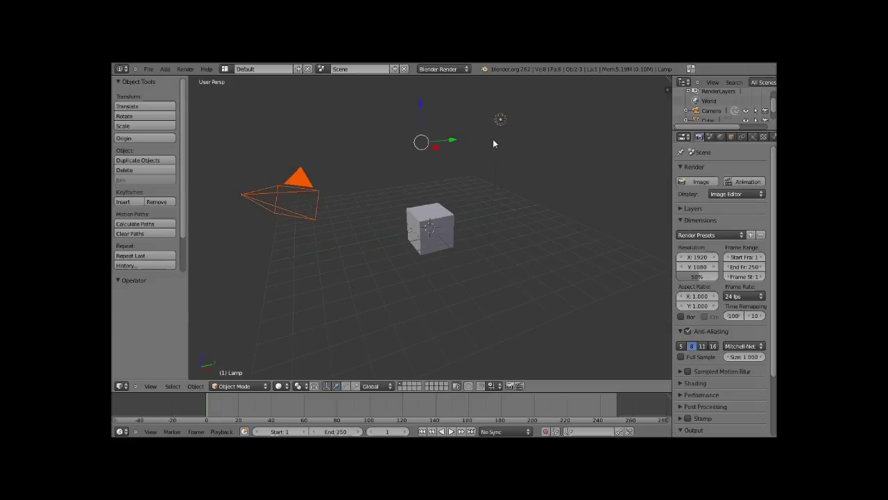
{"action": "key", "text": "m"}
{"action": "key", "text": "2"}
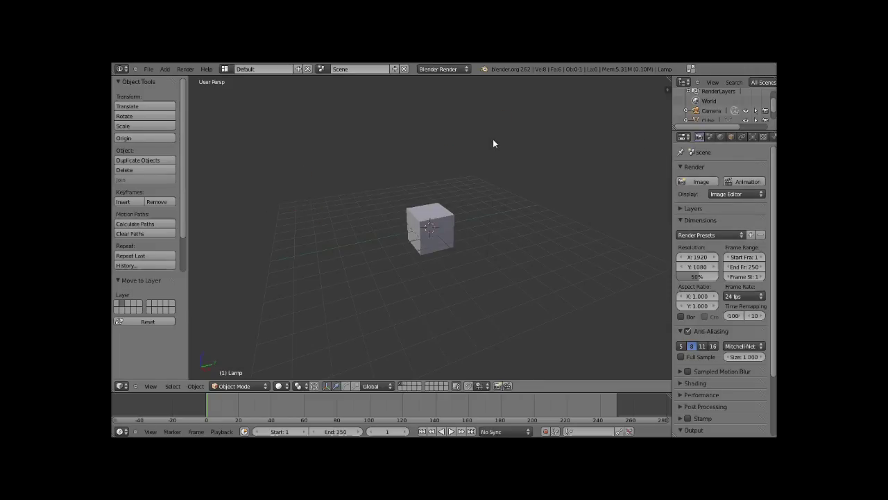
Select the cube and enter Edit Mode with the mesh select mode set to Face
{"action": "middle_click_drag", "start_coordinate": [494, 142], "coordinate": [435, 219]}
{"action": "right_click", "coordinate": [479, 229]}
{"action": "scroll", "coordinate": [435, 219], "scroll_direction": "up", "scroll_amount": 2}
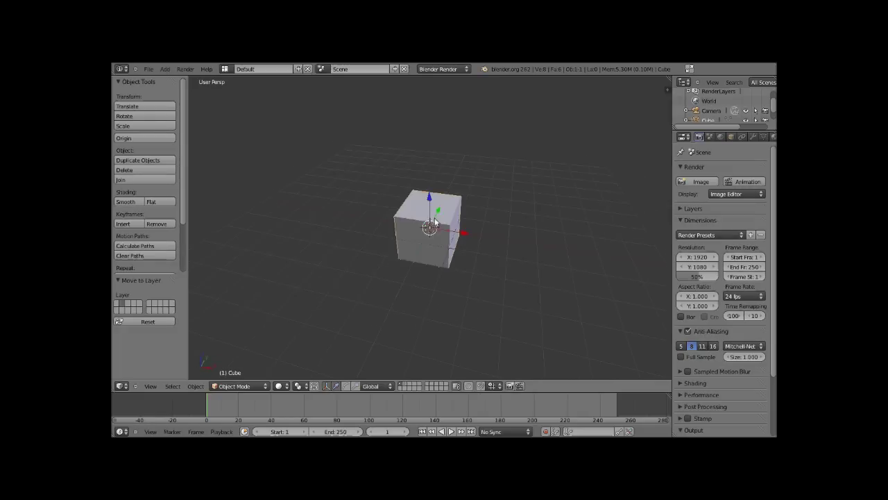
{"action": "scroll", "coordinate": [435, 220], "scroll_direction": "up", "scroll_amount": 1}
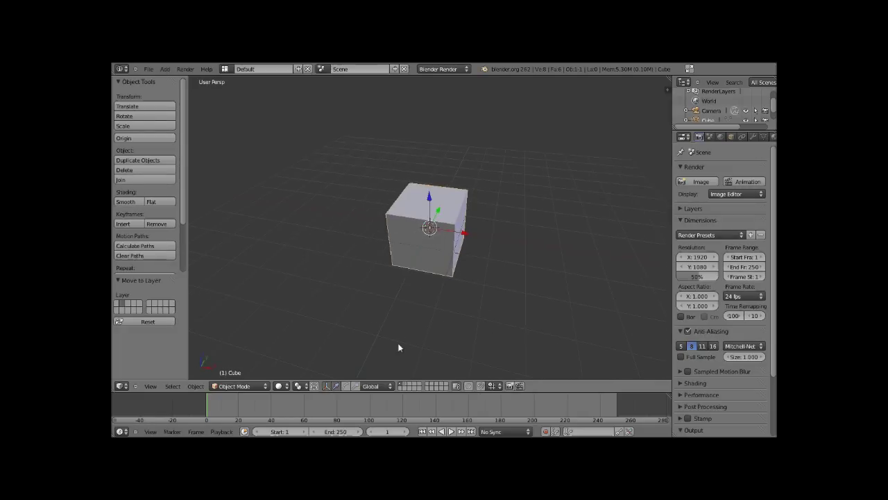
{"action": "mouse_move", "coordinate": [451, 250]}
{"action": "middle_mouse_down"}
{"action": "mouse_move", "coordinate": [468, 220]}
{"action": "mouse_move", "coordinate": [431, 197]}
{"action": "mouse_move", "coordinate": [474, 228]}
{"action": "mouse_move", "coordinate": [454, 240]}
{"action": "mouse_move", "coordinate": [476, 243]}
{"action": "mouse_move", "coordinate": [457, 240]}
{"action": "middle_mouse_up"}
{"action": "scroll", "coordinate": [434, 234], "scroll_direction": "up", "scroll_amount": 5}
{"action": "scroll", "coordinate": [435, 234], "scroll_direction": "down", "scroll_amount": 3}
{"action": "key", "text": "Tab"}
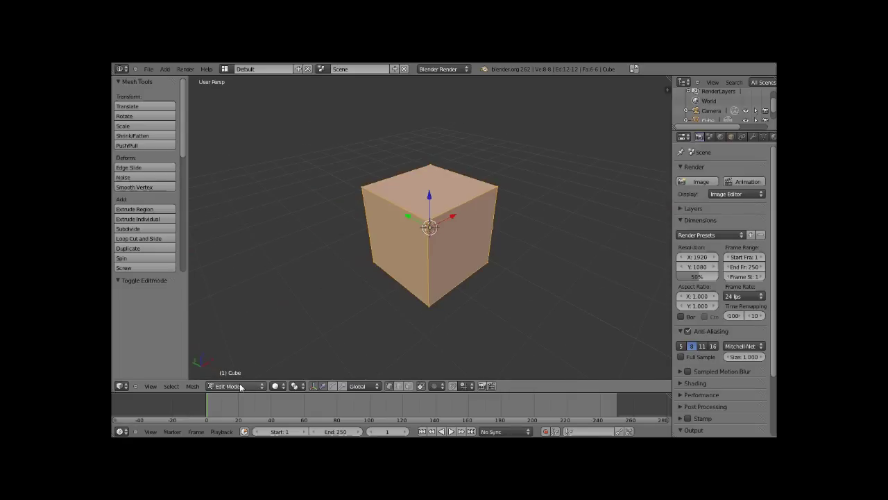
{"action": "left_click", "coordinate": [240, 387]}
{"action": "key", "text": "ctrl+Tab"}
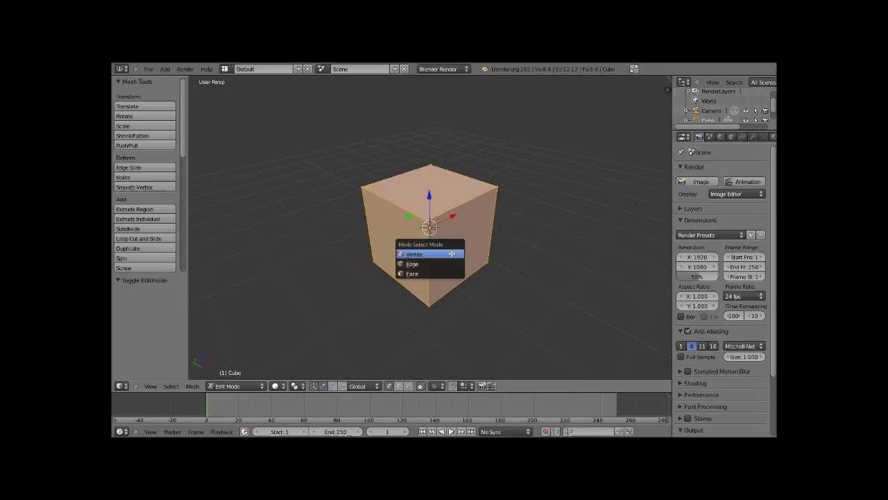
{"action": "left_click", "coordinate": [450, 273]}
Select the cube's top face and extrude it in place with zero offset
{"action": "right_click", "coordinate": [448, 264]}
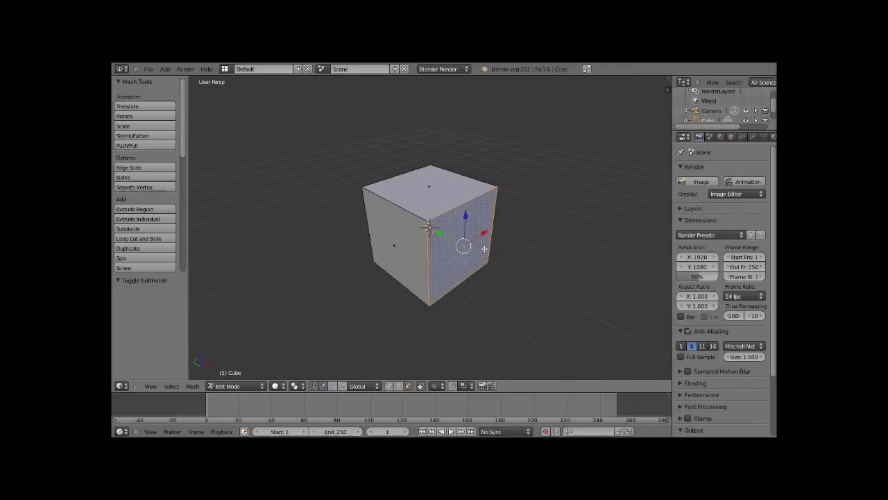
{"action": "right_click", "coordinate": [429, 194]}
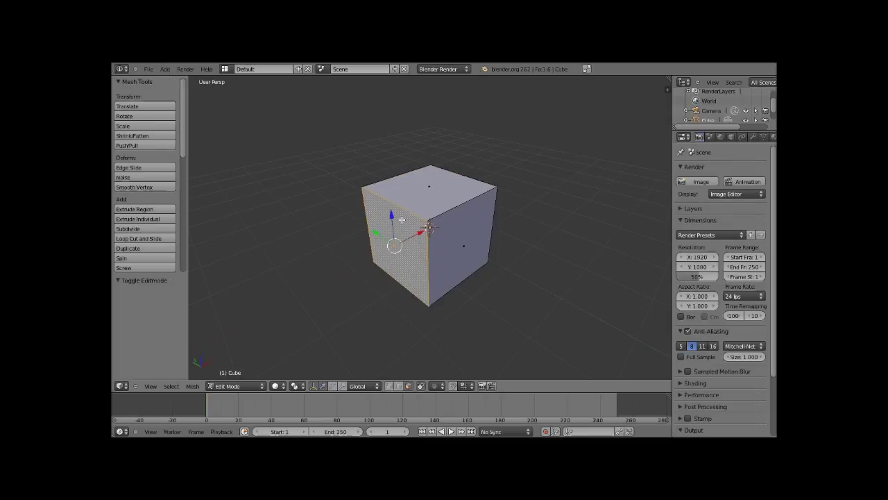
{"action": "middle_click_drag", "start_coordinate": [472, 241], "coordinate": [457, 258]}
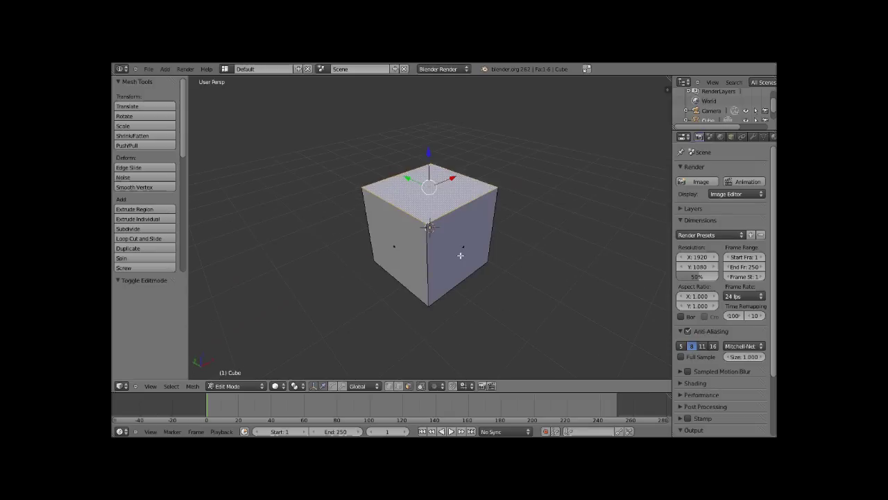
{"action": "scroll", "coordinate": [448, 210], "scroll_direction": "up", "scroll_amount": 4}
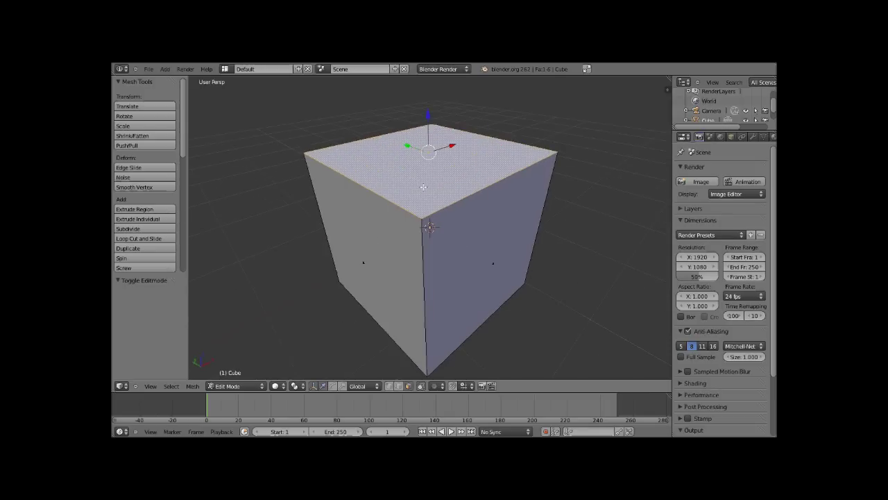
{"action": "scroll", "coordinate": [432, 204], "scroll_direction": "down", "scroll_amount": 3}
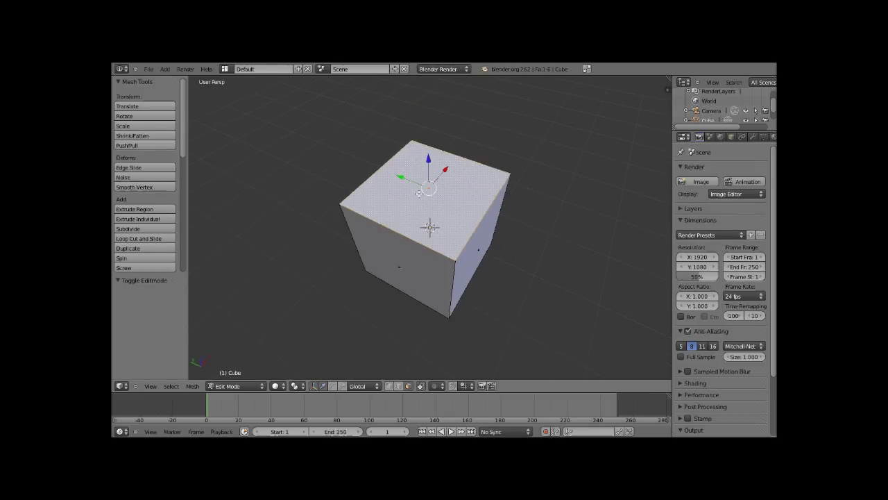
{"action": "key", "text": "e"}
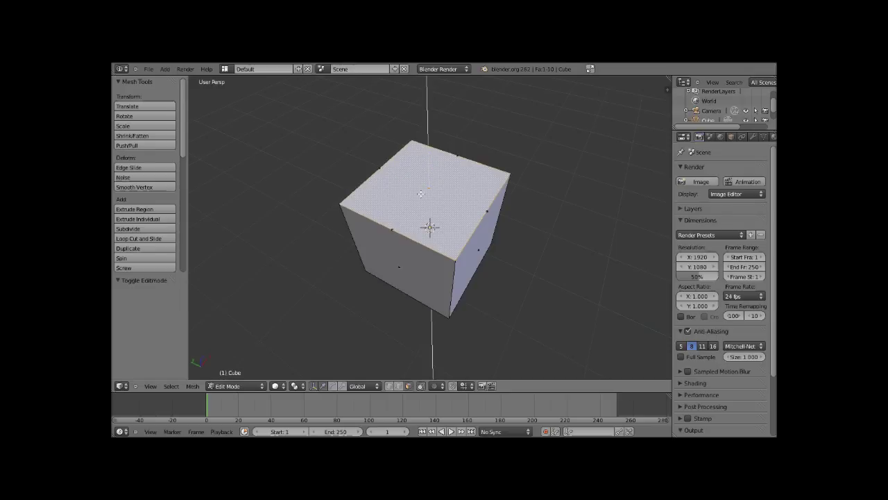
{"action": "right_click", "coordinate": [421, 193]}
Extrude three of the cube's side faces in place, one at a time, with zero offset
{"action": "middle_click_drag", "start_coordinate": [421, 194], "coordinate": [319, 232]}
{"action": "right_click", "coordinate": [474, 234]}
{"action": "key", "text": "e"}
{"action": "right_click", "coordinate": [478, 234]}
{"action": "right_click", "coordinate": [393, 238]}
{"action": "key", "text": "e"}
{"action": "right_click", "coordinate": [416, 231]}
{"action": "right_click", "coordinate": [479, 233]}
{"action": "key", "text": "e"}
{"action": "right_click", "coordinate": [476, 233]}
Extrude the remaining side face and the bottom face in place with zero offset
{"action": "middle_click_drag", "start_coordinate": [476, 234], "coordinate": [298, 235]}
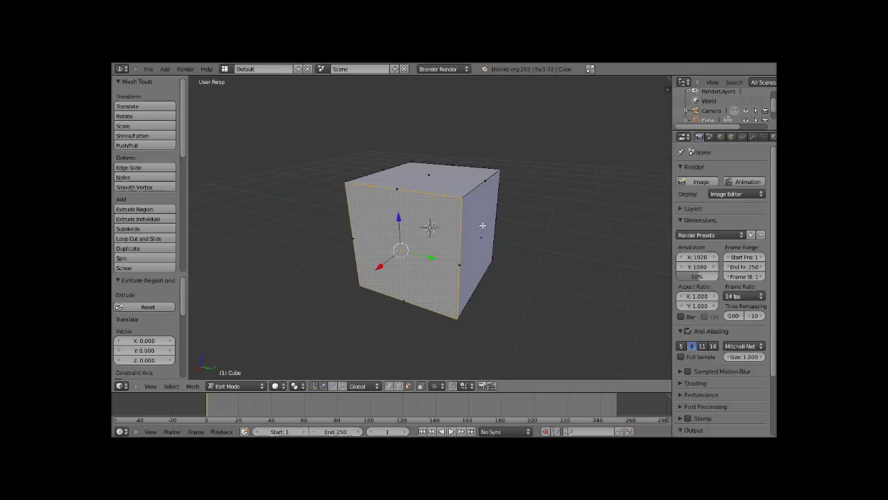
{"action": "right_click", "coordinate": [483, 225]}
{"action": "key", "text": "e"}
{"action": "right_click", "coordinate": [482, 225]}
{"action": "middle_click_drag", "start_coordinate": [482, 225], "coordinate": [455, 133]}
{"action": "right_click", "coordinate": [452, 266]}
{"action": "key", "text": "e"}
{"action": "right_click", "coordinate": [452, 265]}
Scale the cube's top face to 0.85 to form a border around it
{"action": "middle_click_drag", "start_coordinate": [452, 265], "coordinate": [470, 231]}
{"action": "scroll", "coordinate": [393, 198], "scroll_direction": "up", "scroll_amount": 4}
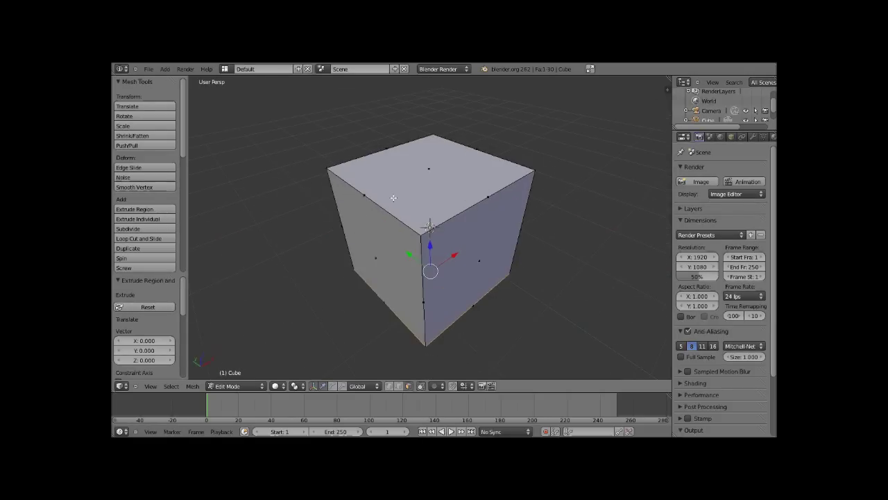
{"action": "middle_click_drag", "start_coordinate": [394, 198], "coordinate": [456, 193]}
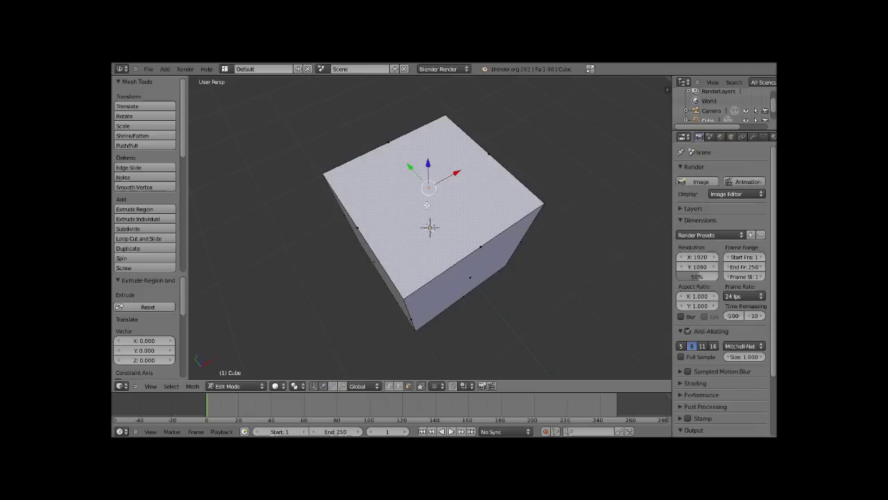
{"action": "key", "text": "s"}
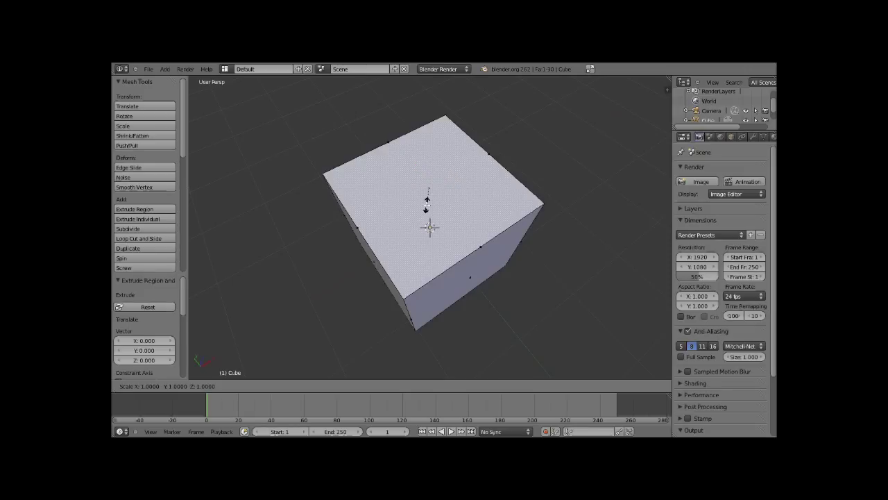
{"action": "type", "text": "0.85"}
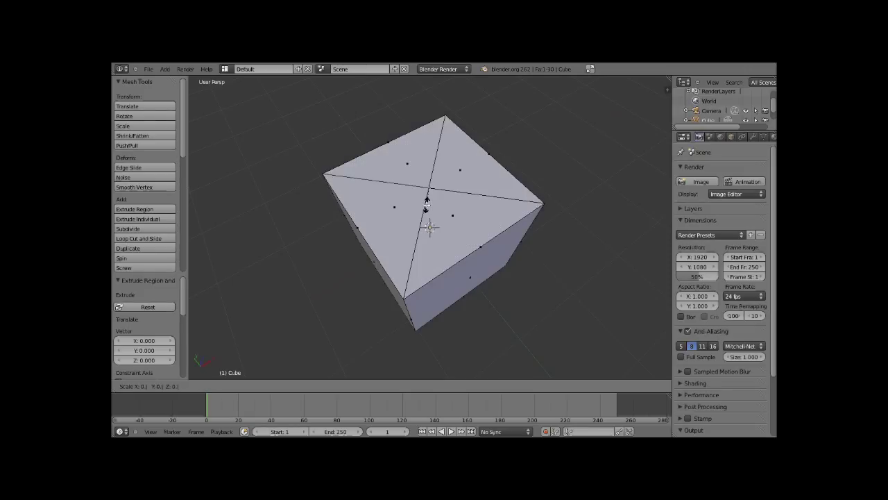
{"action": "key", "text": "Return"}
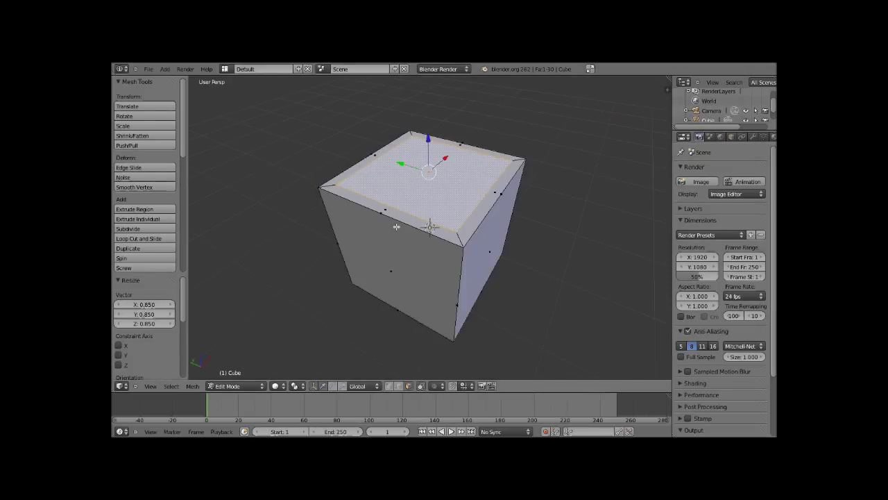
Scale the first side face to 0.85 to give it the same border
{"action": "scroll", "coordinate": [346, 160], "scroll_direction": "up", "scroll_amount": 3}
{"action": "middle_click_drag", "start_coordinate": [346, 160], "coordinate": [400, 98]}
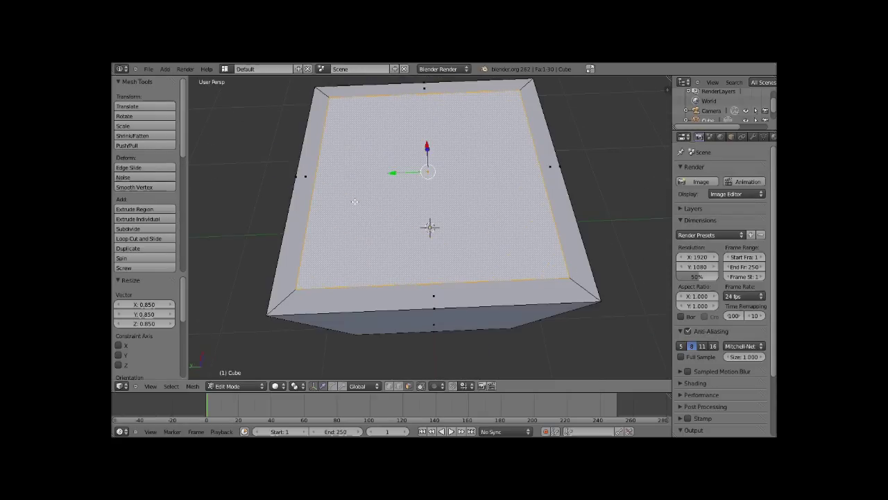
{"action": "scroll", "coordinate": [354, 202], "scroll_direction": "down", "scroll_amount": 2}
{"action": "middle_click_drag", "start_coordinate": [369, 233], "coordinate": [454, 225]}
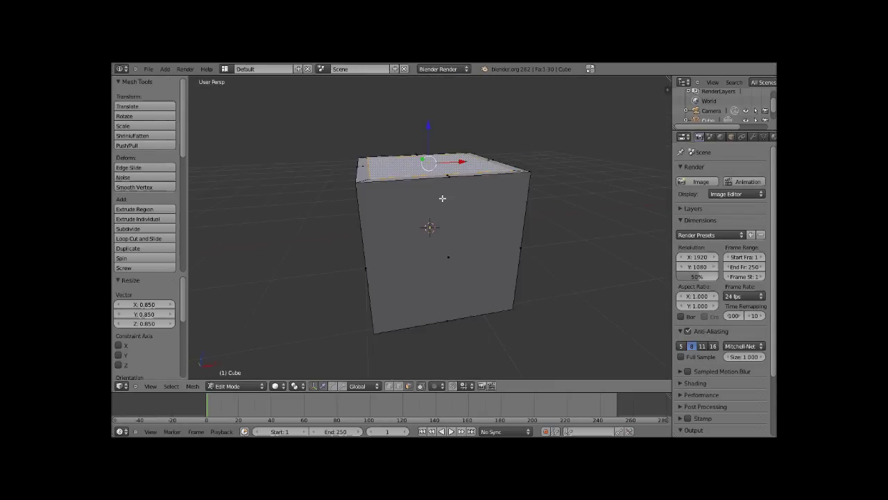
{"action": "right_click", "coordinate": [457, 227]}
{"action": "key", "text": "e"}
{"action": "key", "text": "s"}
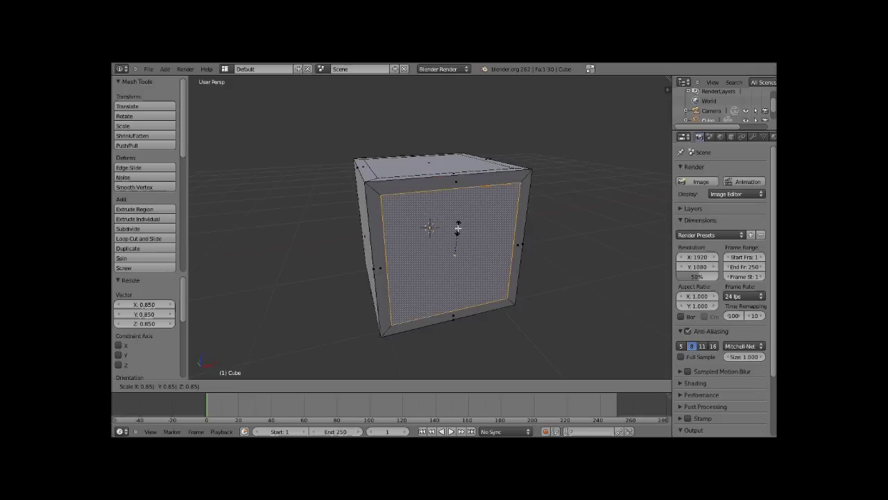
{"action": "key", "text": "Return"}
Scale the adjacent side face to 0.85 as well
{"action": "middle_click_drag", "start_coordinate": [416, 206], "coordinate": [458, 236]}
{"action": "right_click", "coordinate": [438, 249]}
{"action": "type", "text": "es."}
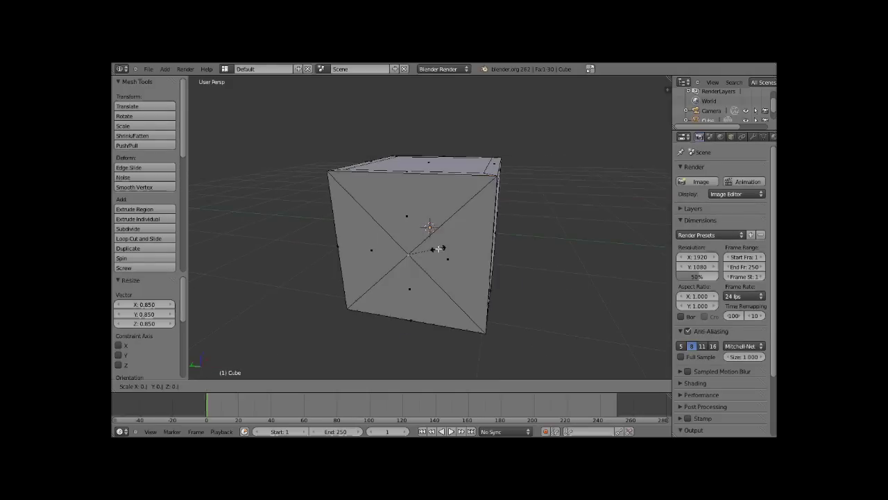
{"action": "type", "text": "85"}
{"action": "key", "text": "Return"}
Undo the stray edit and scale the remaining side and bottom faces to 0.85
{"action": "middle_click_drag", "start_coordinate": [337, 226], "coordinate": [403, 235]}
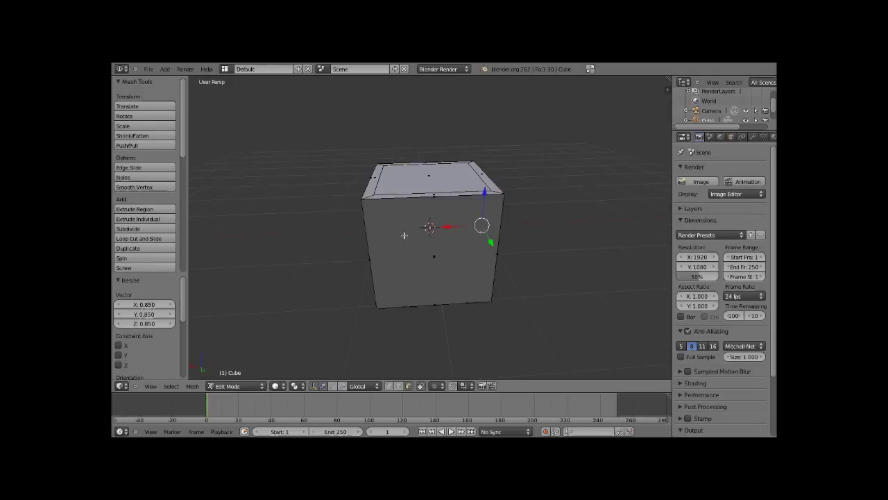
{"action": "key", "text": "ctrl+z"}
{"action": "scroll", "coordinate": [387, 239], "scroll_direction": "down", "scroll_amount": 2}
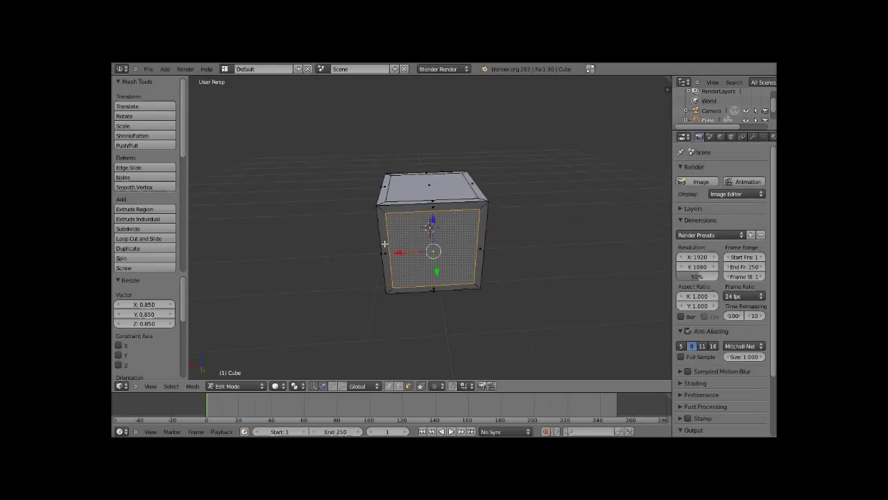
{"action": "middle_click_drag", "start_coordinate": [385, 243], "coordinate": [386, 186]}
{"action": "type", "text": "s0.8"}
{"action": "key", "text": "Return"}
Extrude the inset top face inward by 0.05 to recess it within its border
{"action": "right_click", "coordinate": [412, 174]}
{"action": "scroll", "coordinate": [386, 187], "scroll_direction": "up", "scroll_amount": 4}
{"action": "scroll", "coordinate": [385, 186], "scroll_direction": "down", "scroll_amount": 5}
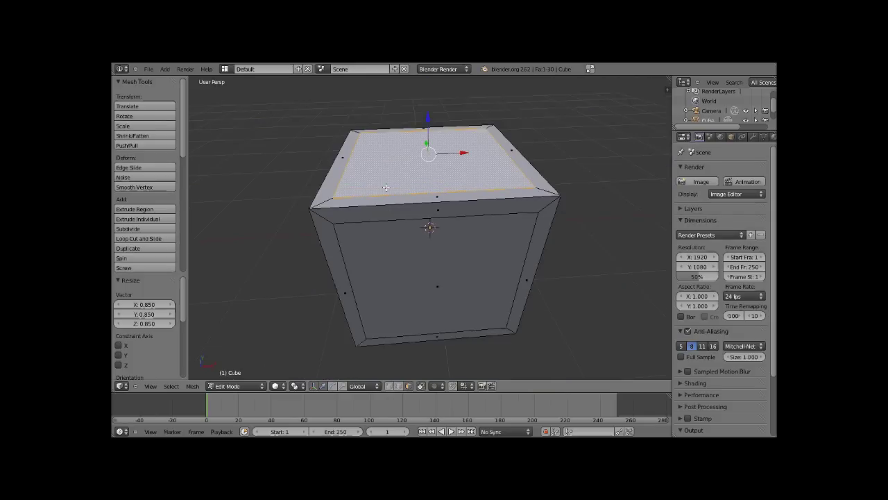
{"action": "key", "text": "e"}
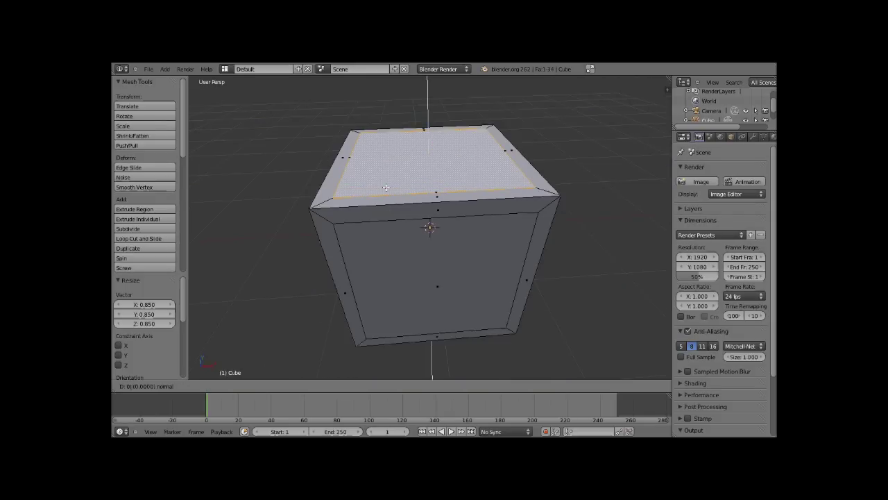
{"action": "left_click", "coordinate": [352, 211]}
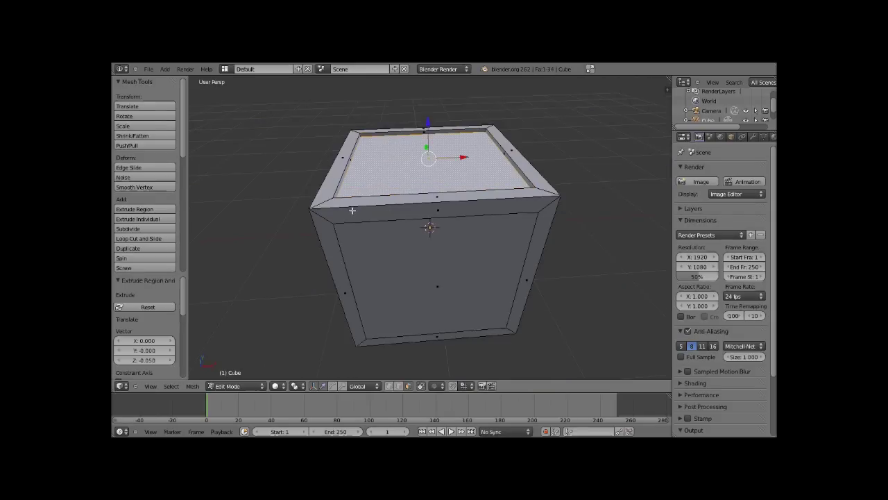
Extrude the inset face on the side below the top panel inward by 0.05
{"action": "middle_click_drag", "start_coordinate": [352, 210], "coordinate": [432, 153]}
{"action": "scroll", "coordinate": [432, 153], "scroll_direction": "up", "scroll_amount": 2}
{"action": "middle_click_drag", "start_coordinate": [489, 122], "coordinate": [467, 279], "text": "shift"}
{"action": "scroll", "coordinate": [515, 167], "scroll_direction": "down", "scroll_amount": 2}
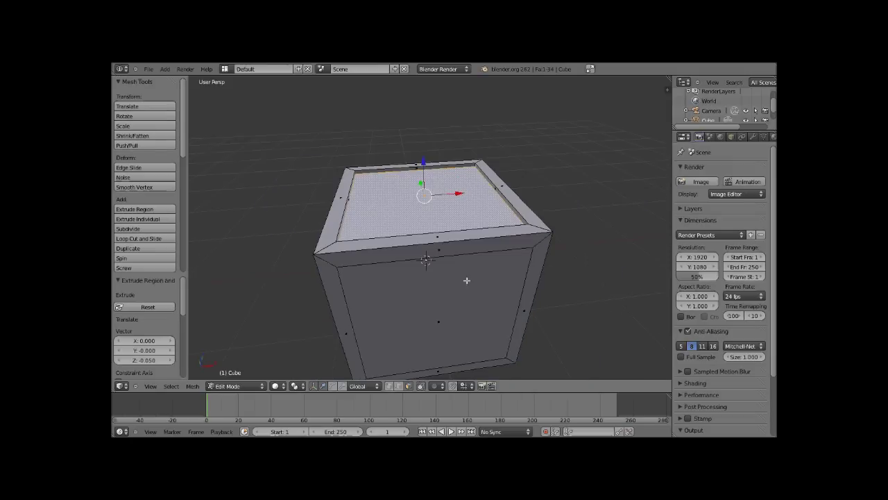
{"action": "right_click", "coordinate": [460, 297]}
{"action": "key", "text": "e"}
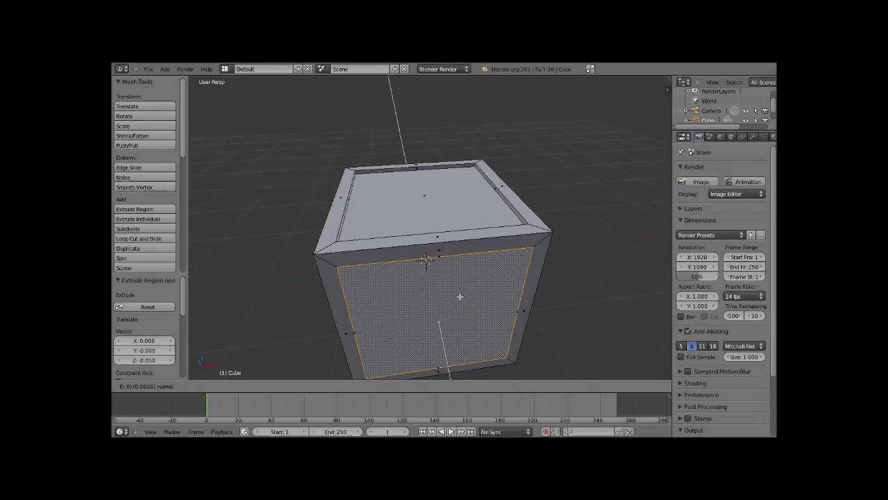
{"action": "type", "text": "5"}
{"action": "key", "text": "Return"}
Extrude the next two inset side faces around the block inward by 0.05 each
{"action": "middle_click_drag", "start_coordinate": [312, 310], "coordinate": [417, 269]}
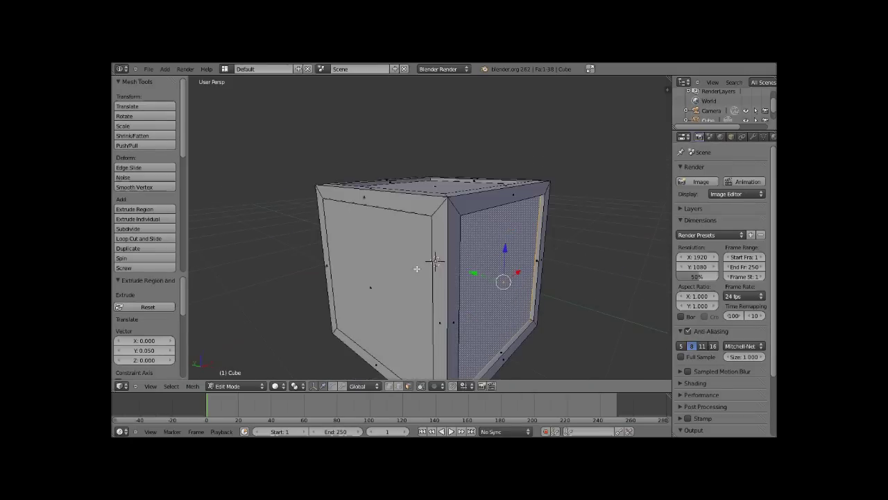
{"action": "right_click", "coordinate": [417, 268]}
{"action": "key", "text": "e"}
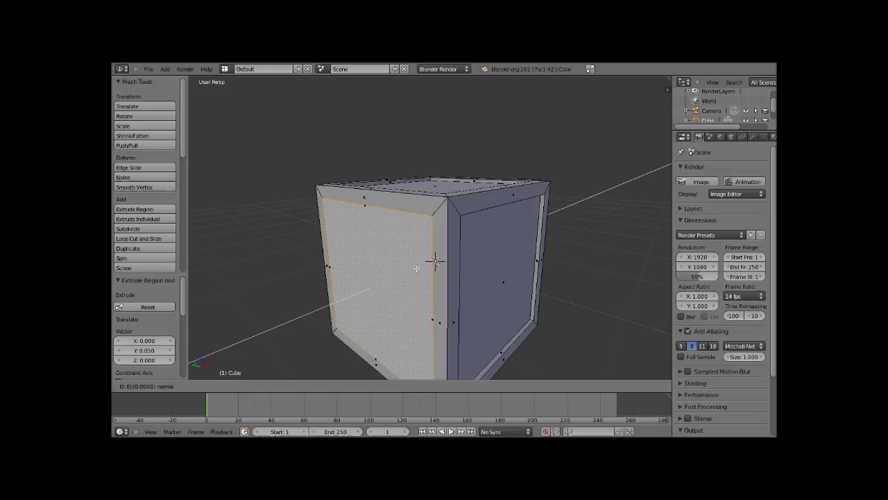
{"action": "right_click", "coordinate": [416, 269]}
{"action": "middle_click_drag", "start_coordinate": [416, 268], "coordinate": [392, 256]}
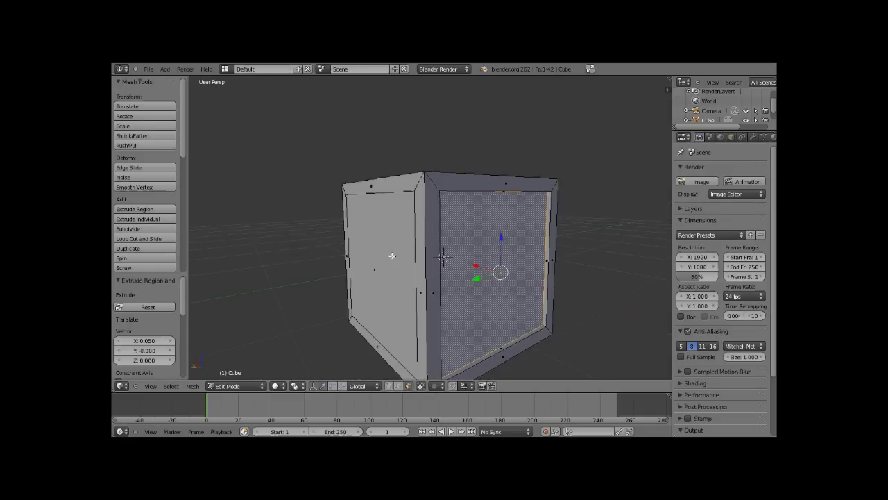
{"action": "right_click", "coordinate": [391, 256]}
{"action": "type", "text": "e"}
{"action": "type", "text": "0."}
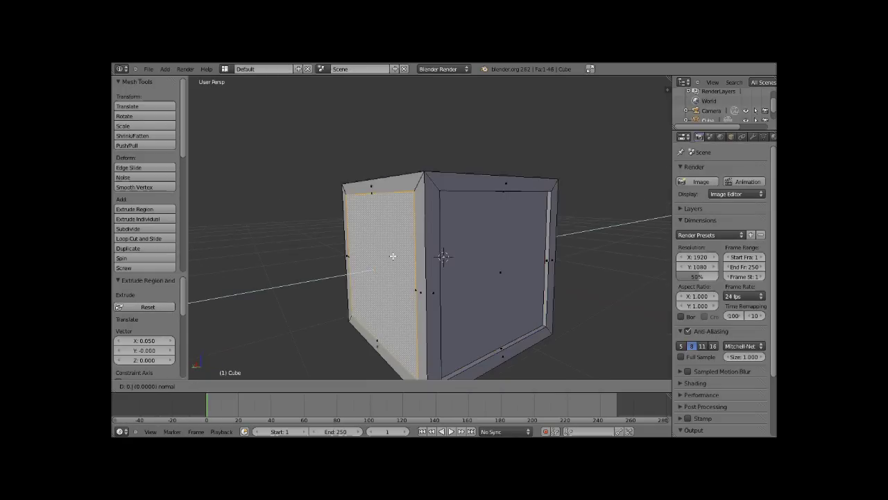
{"action": "key", "text": "Return"}
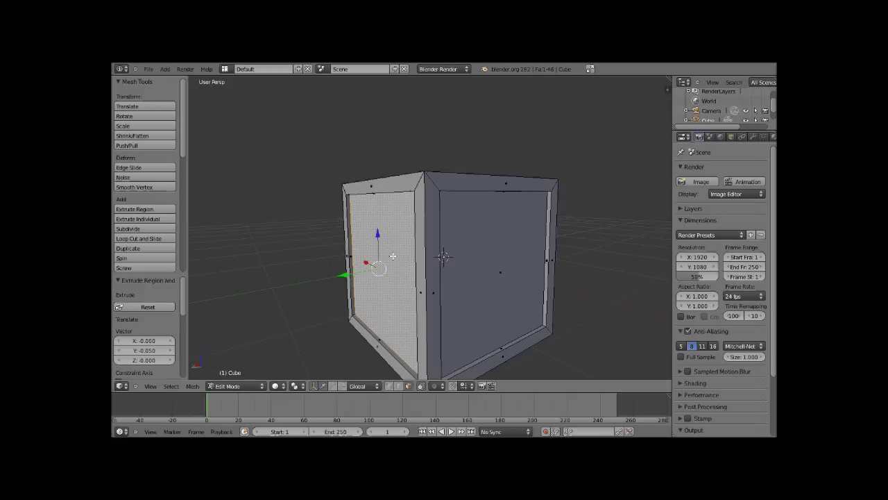
Extrude the last inset side face and the bottom face inward by 0.05 each and return to Object Mode
{"action": "middle_click_drag", "start_coordinate": [393, 256], "coordinate": [418, 285]}
{"action": "type", "text": "e-.05"}
{"action": "key", "text": "Return"}
{"action": "type", "text": "e0.05"}
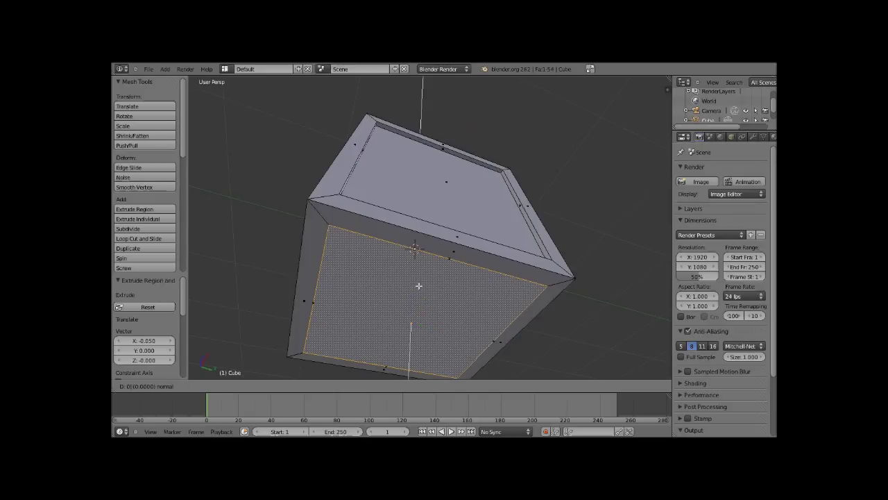
{"action": "key", "text": "Return"}
{"action": "middle_click_drag", "start_coordinate": [418, 286], "coordinate": [490, 278]}
{"action": "scroll", "coordinate": [430, 292], "scroll_direction": "down", "scroll_amount": 4}
{"action": "key", "text": "Tab"}
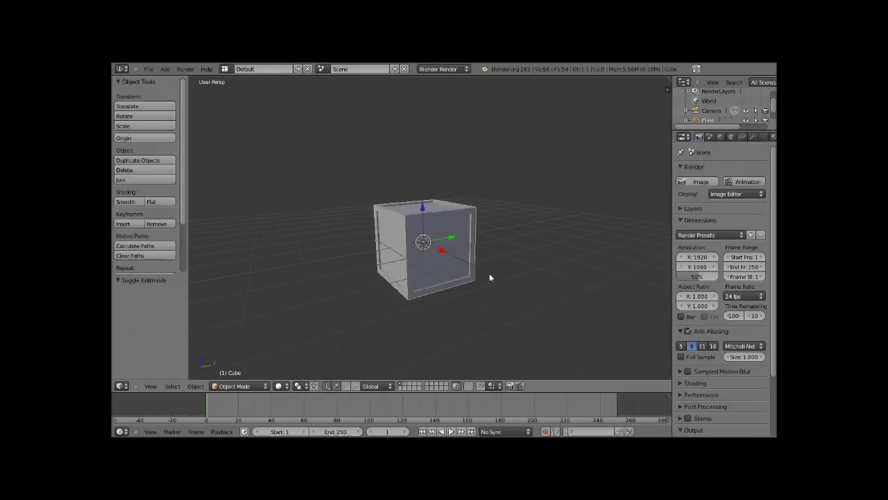
Change the render engine to Cycles Render and set the viewport shading to Rendered
{"action": "left_click", "coordinate": [447, 72]}
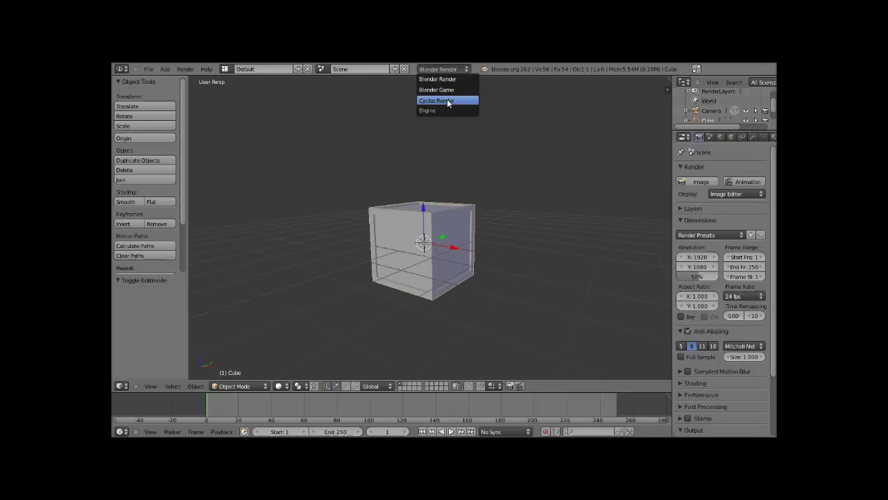
{"action": "left_click", "coordinate": [446, 98]}
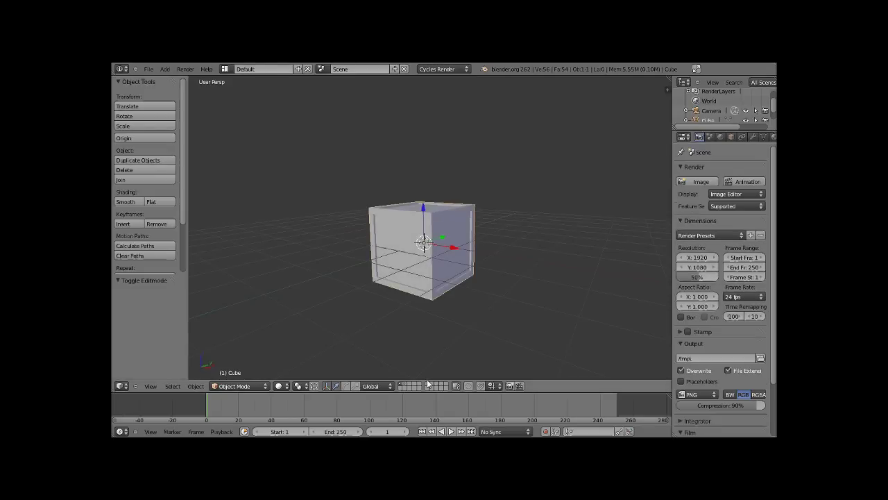
{"action": "left_click", "coordinate": [284, 386]}
{"action": "left_click", "coordinate": [299, 321]}
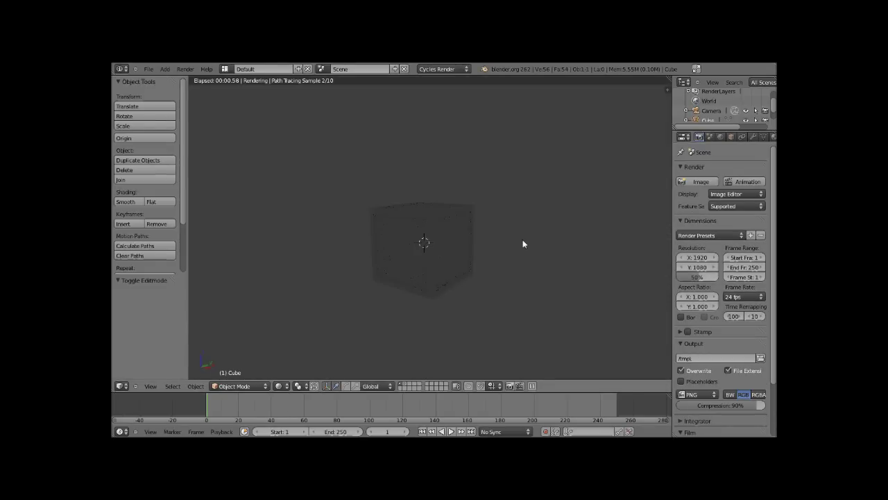
Examine the block's borders and recessed panels from several angles in the rendered preview
{"action": "scroll", "coordinate": [478, 257], "scroll_direction": "up", "scroll_amount": 4}
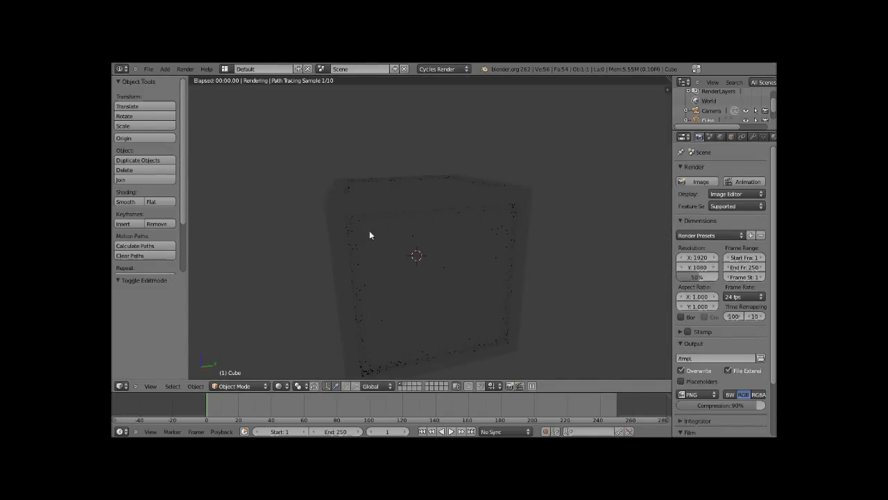
{"action": "middle_click_drag", "start_coordinate": [440, 238], "coordinate": [362, 294]}
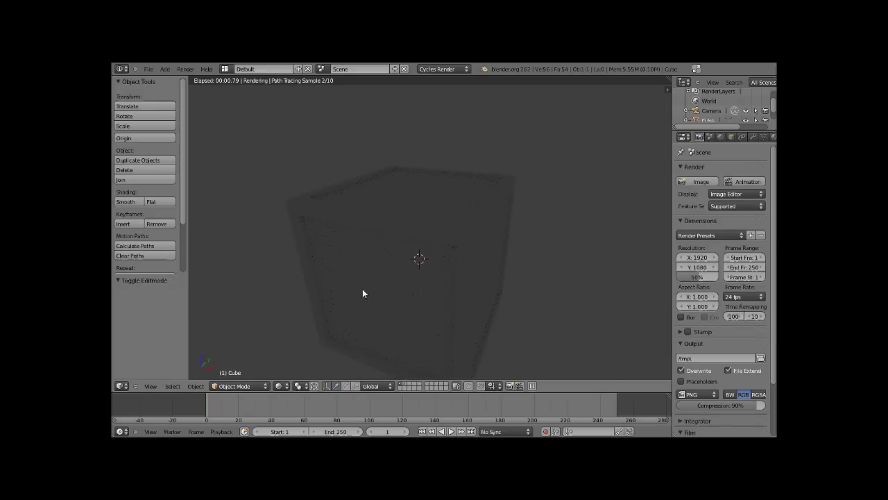
{"action": "middle_click_drag", "start_coordinate": [391, 206], "coordinate": [424, 288]}
{"action": "middle_click_drag", "start_coordinate": [423, 220], "coordinate": [387, 212]}
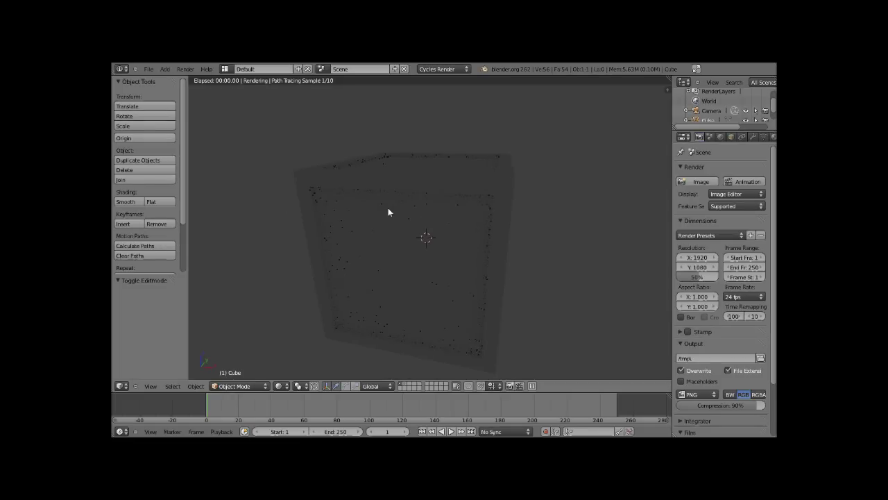
{"action": "key", "text": "Tab"}
{"action": "key", "text": "Tab"}
{"action": "scroll", "coordinate": [383, 238], "scroll_direction": "down", "scroll_amount": 3}
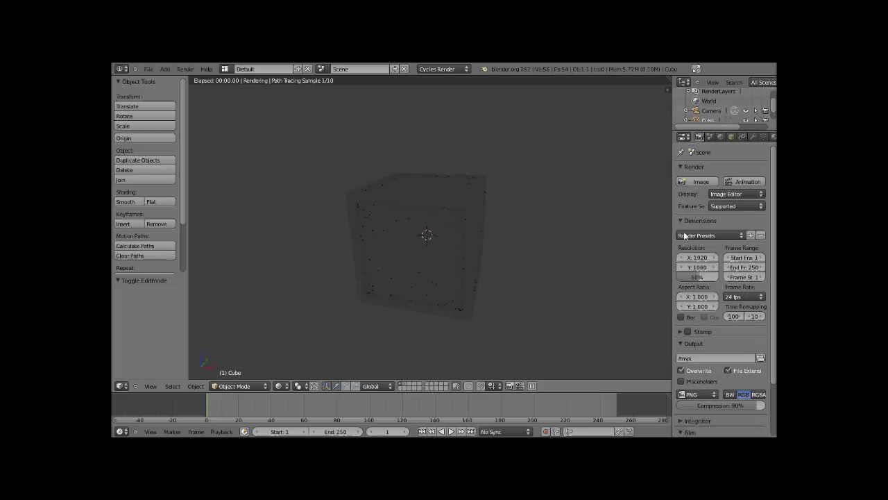
{"action": "middle_click_drag", "start_coordinate": [476, 228], "coordinate": [551, 262]}
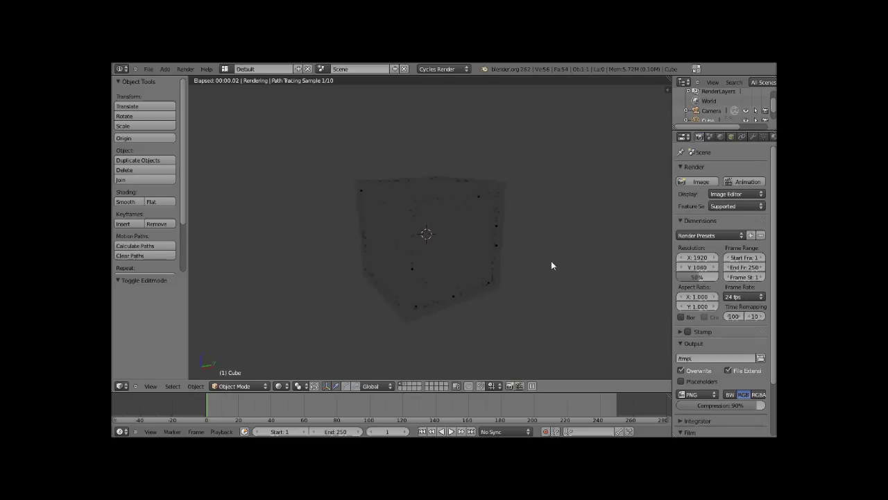
Set the viewport shading back to Solid and switch the 3D view to Quad View
{"action": "left_click", "coordinate": [280, 386]}
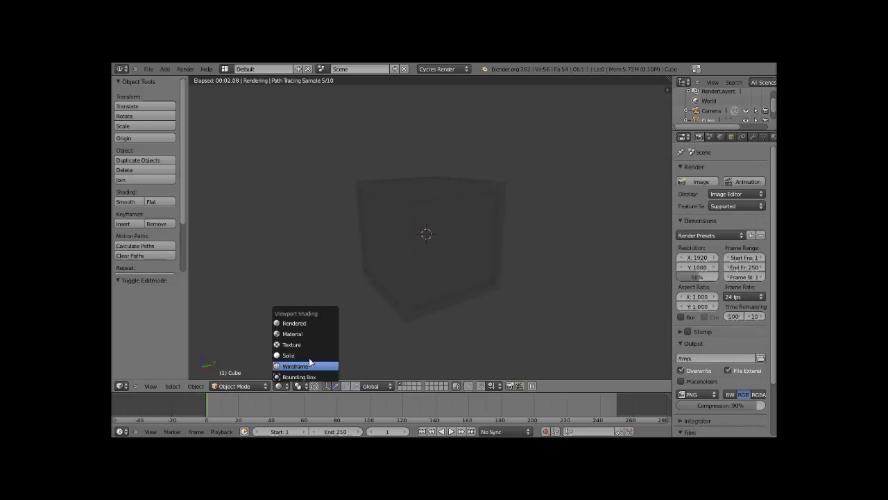
{"action": "left_click", "coordinate": [305, 354]}
{"action": "scroll", "coordinate": [605, 338], "scroll_direction": "down", "scroll_amount": 2}
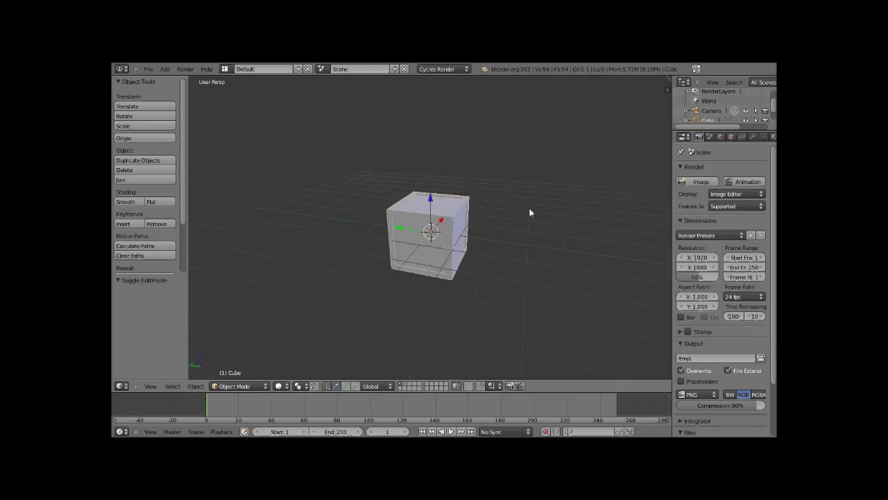
{"action": "middle_click_drag", "start_coordinate": [530, 212], "coordinate": [445, 254]}
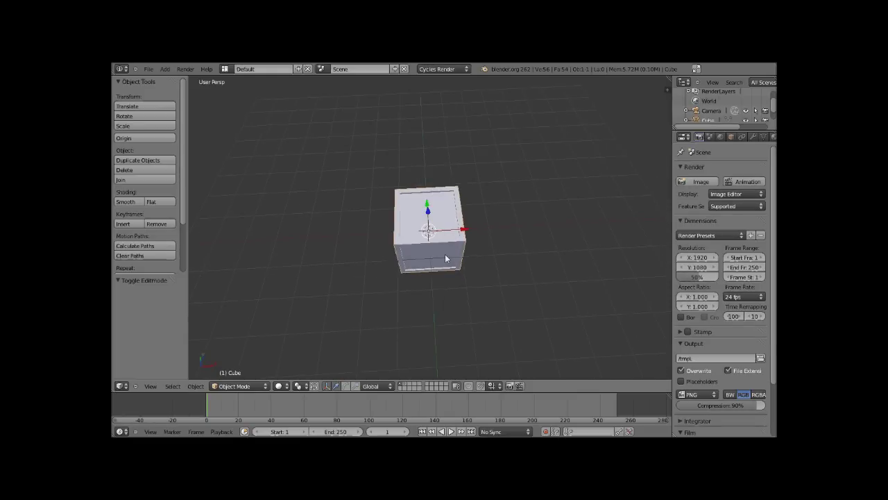
{"action": "key", "text": "ctrl+alt+q"}
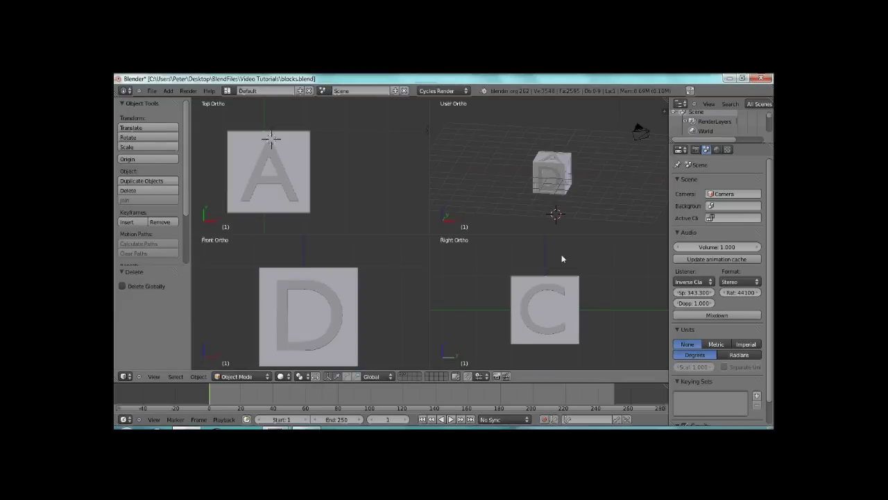
Examine the lettered block from several angles in the user view of the quad layout
{"action": "mouse_move", "coordinate": [492, 287]}
{"action": "middle_mouse_down", "text": "shift"}
{"action": "mouse_move", "coordinate": [465, 289]}
{"action": "mouse_move", "coordinate": [478, 279]}
{"action": "middle_mouse_up", "text": "shift"}
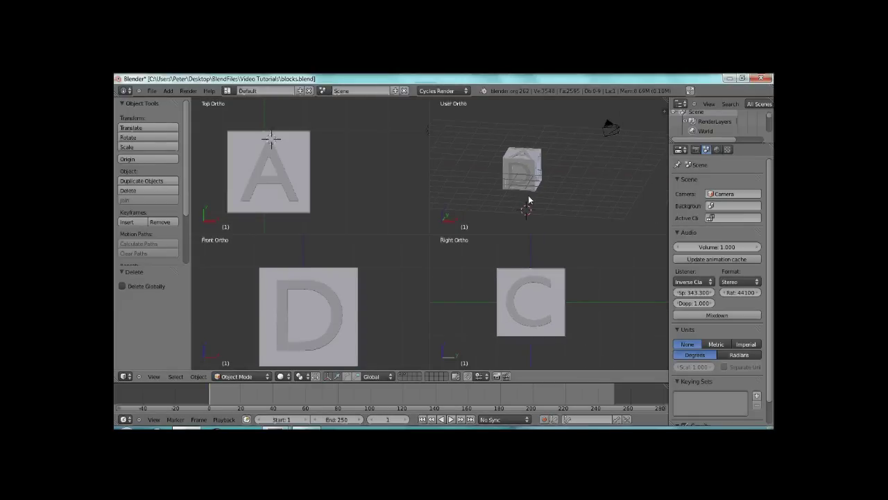
{"action": "scroll", "coordinate": [528, 197], "scroll_direction": "up", "scroll_amount": 3}
{"action": "middle_click_drag", "start_coordinate": [500, 197], "coordinate": [569, 171]}
{"action": "scroll", "coordinate": [477, 185], "scroll_direction": "up", "scroll_amount": 1}
{"action": "scroll", "coordinate": [570, 171], "scroll_direction": "down", "scroll_amount": 1}
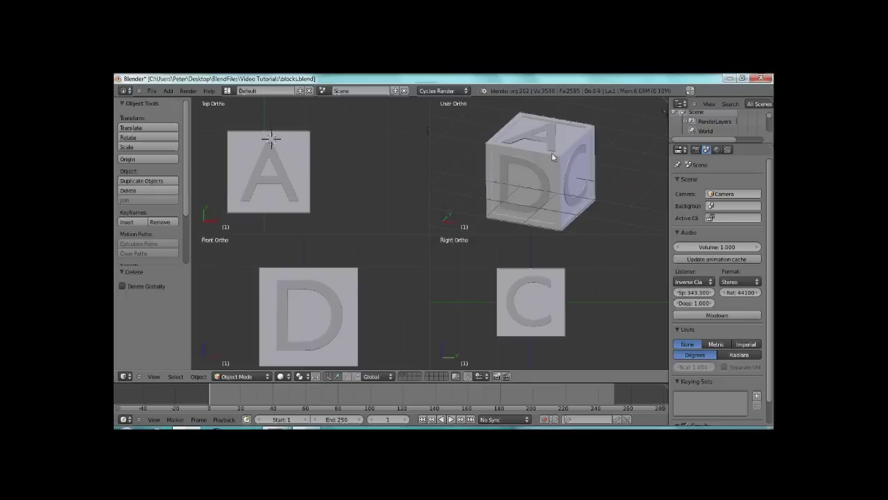
{"action": "right_click", "coordinate": [552, 155]}
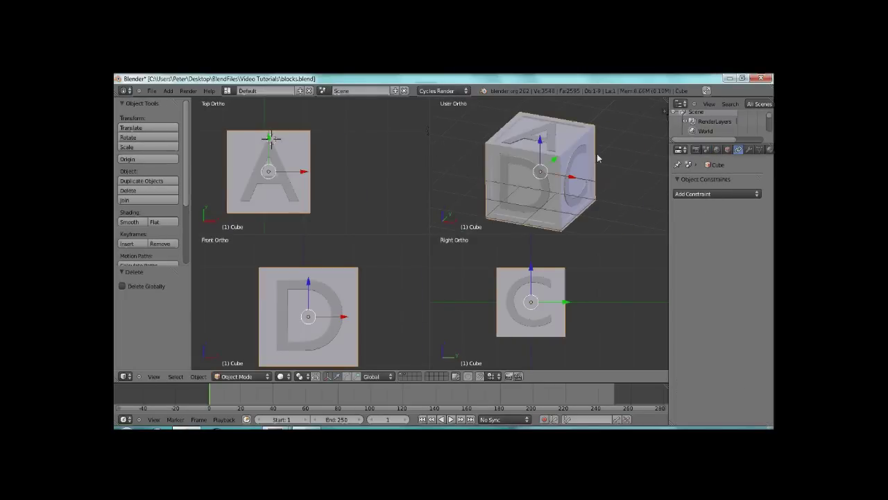
{"action": "middle_click_drag", "start_coordinate": [597, 178], "coordinate": [525, 186]}
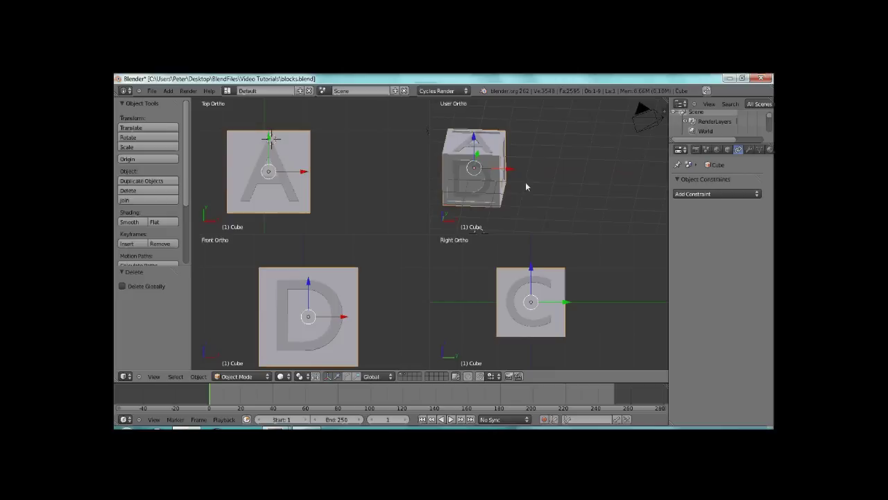
Add a text object and move it along X, clear of the block in the top view
{"action": "key", "text": "shift+a"}
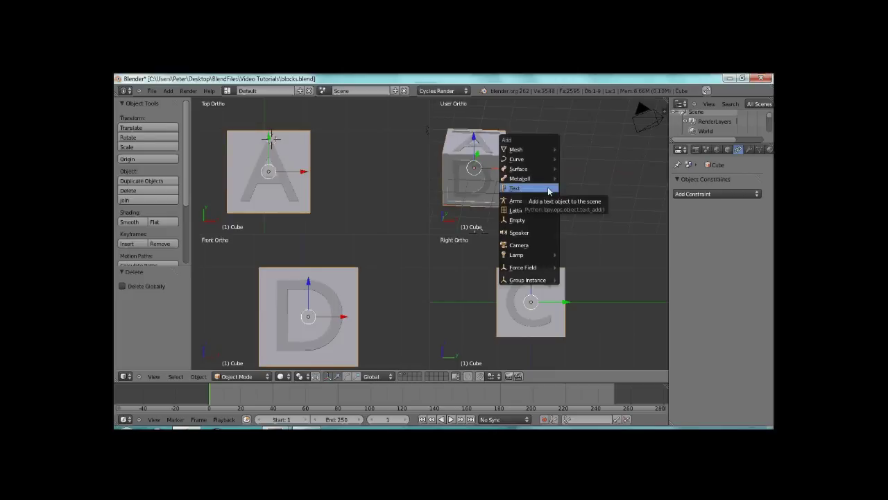
{"action": "left_click", "coordinate": [544, 187]}
{"action": "scroll", "coordinate": [531, 189], "scroll_direction": "down", "scroll_amount": 1}
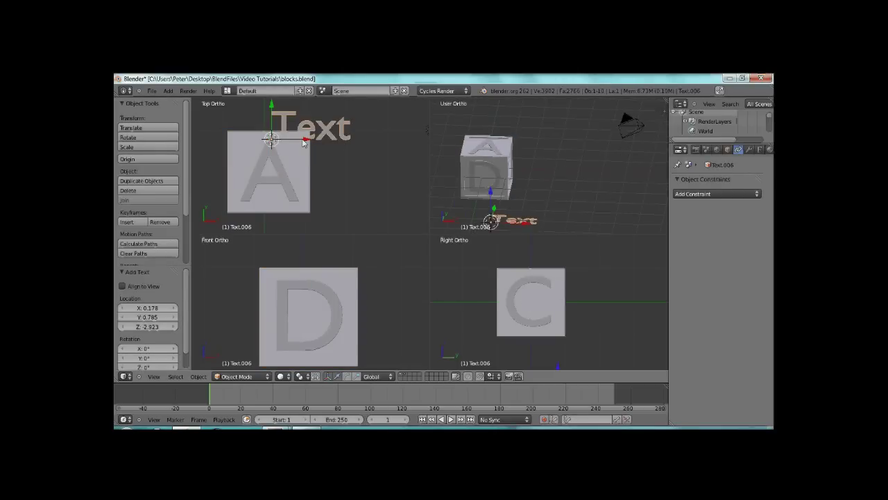
{"action": "left_click_drag", "start_coordinate": [304, 139], "coordinate": [356, 167]}
Replace the new text object's default wording with the letter A
{"action": "key", "text": "Tab"}
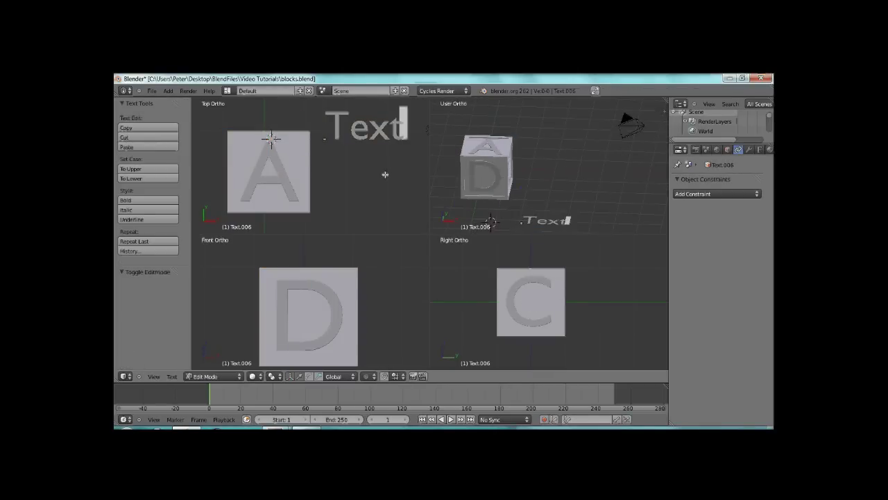
{"action": "key", "text": "BackSpace"}
{"action": "key", "text": "BackSpace"}
{"action": "key", "text": "BackSpace"}
{"action": "key", "text": "BackSpace"}
{"action": "type", "text": "A"}
{"action": "key", "text": "Tab"}
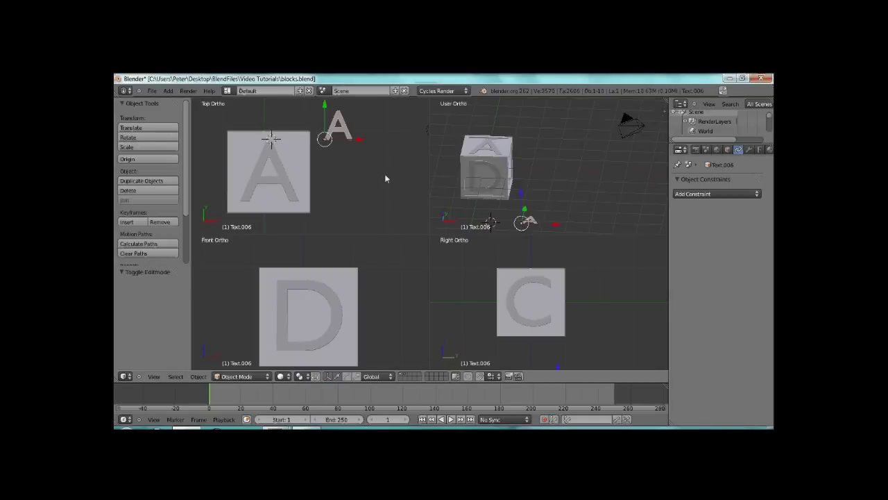
Scale the letter A by about 2.6 and move it about -1.6 along Y, placing it beside the block
{"action": "key", "text": "a"}
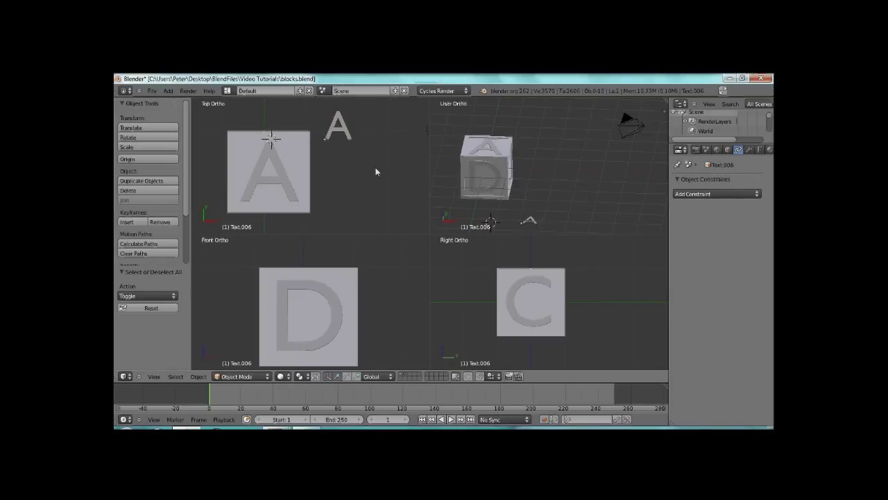
{"action": "right_click", "coordinate": [348, 128]}
{"action": "key", "text": "s"}
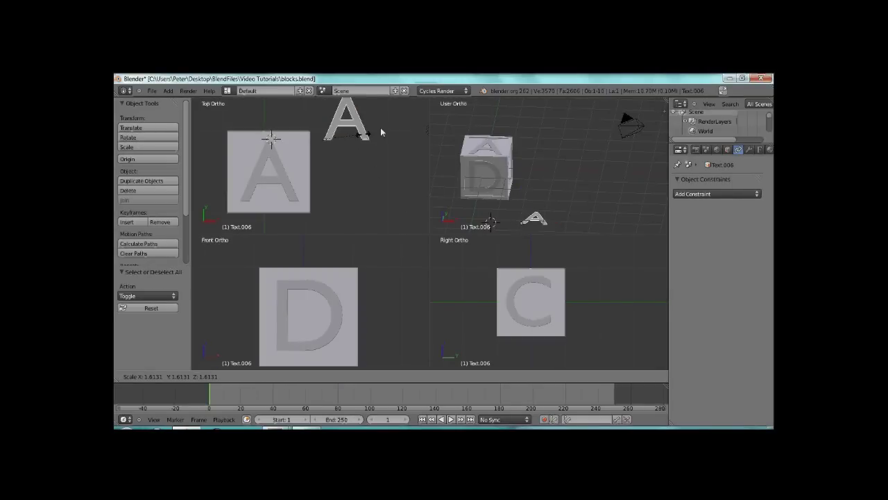
{"action": "left_click", "coordinate": [412, 133]}
{"action": "key", "text": "g"}
{"action": "key", "text": "y"}
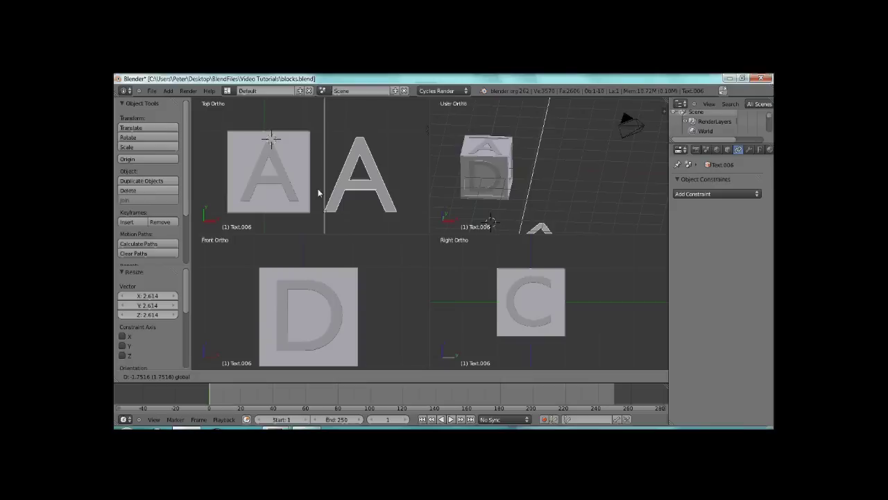
{"action": "left_click", "coordinate": [317, 182]}
{"action": "middle_click_drag", "start_coordinate": [347, 176], "coordinate": [330, 178], "text": "shift"}
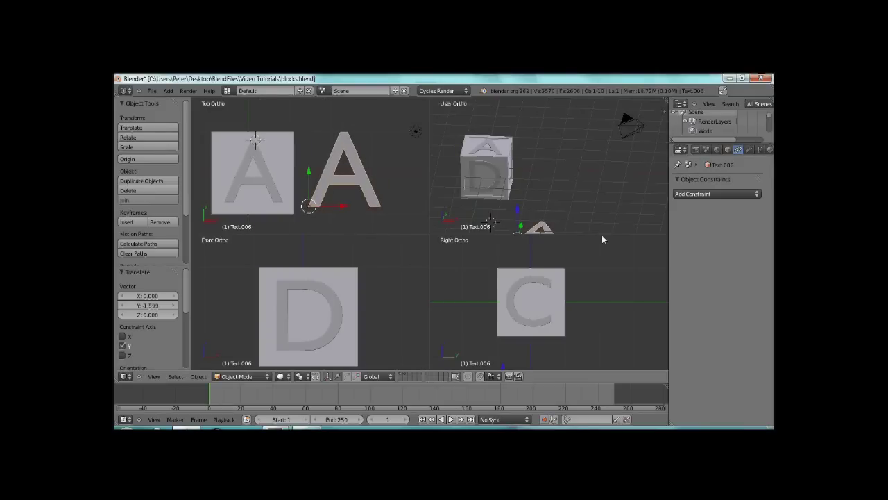
Give the separate letter A beside the block an extrusion of 0.005
{"action": "left_click", "coordinate": [759, 149]}
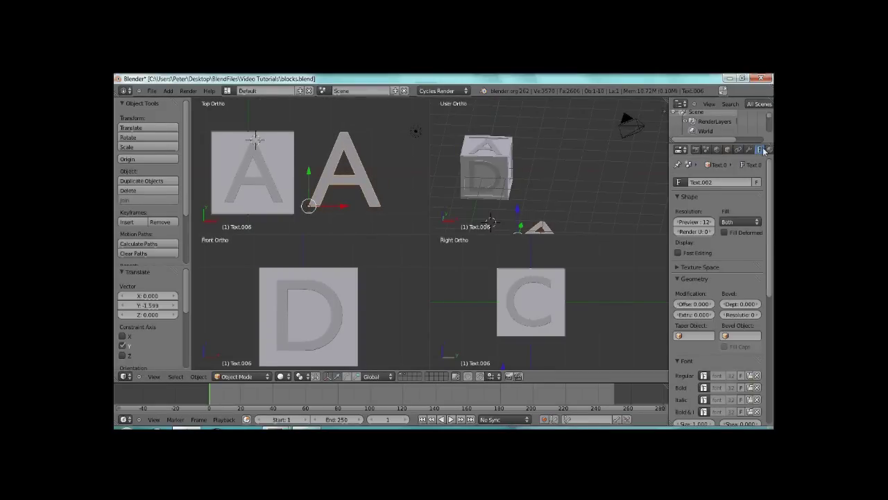
{"action": "scroll", "coordinate": [695, 179], "scroll_direction": "down", "scroll_amount": 2}
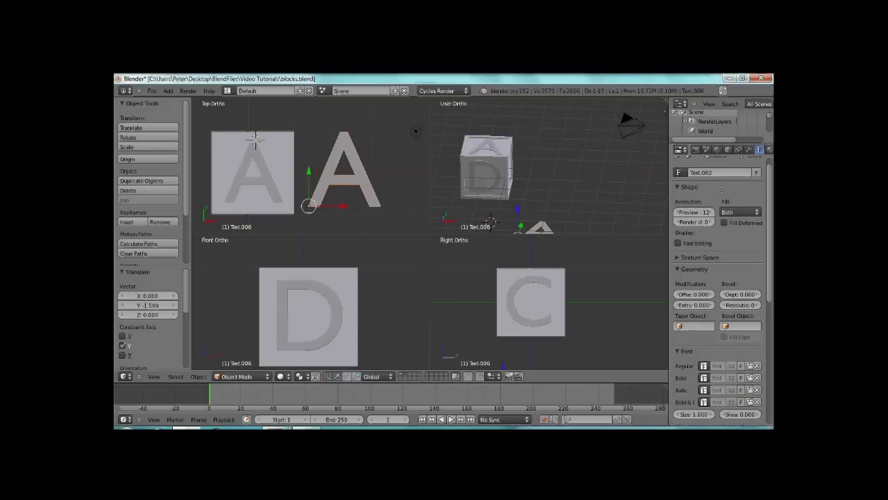
{"action": "scroll", "coordinate": [709, 326], "scroll_direction": "down", "scroll_amount": 1}
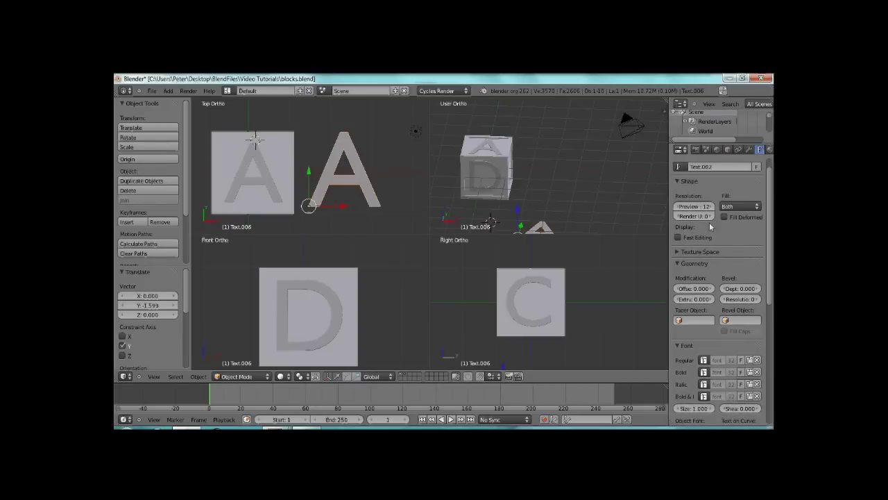
{"action": "scroll", "coordinate": [707, 345], "scroll_direction": "down", "scroll_amount": 3}
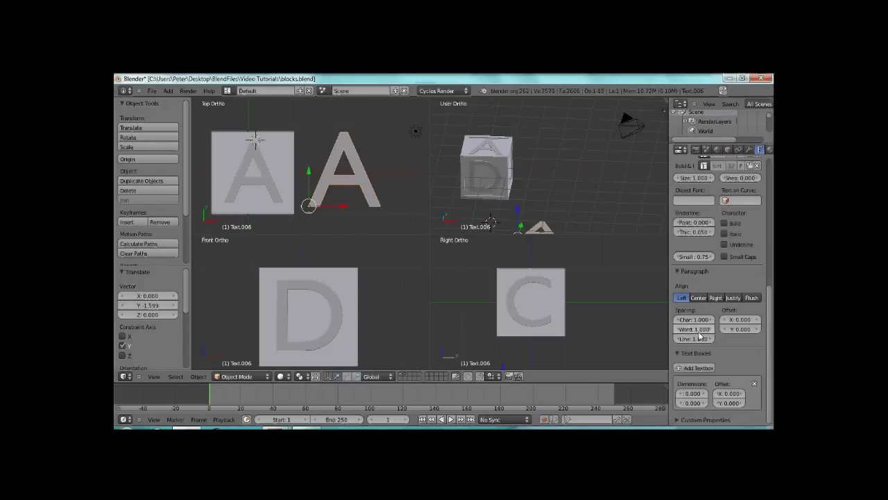
{"action": "scroll", "coordinate": [709, 336], "scroll_direction": "up", "scroll_amount": 3}
{"action": "scroll", "coordinate": [709, 336], "scroll_direction": "up", "scroll_amount": 3}
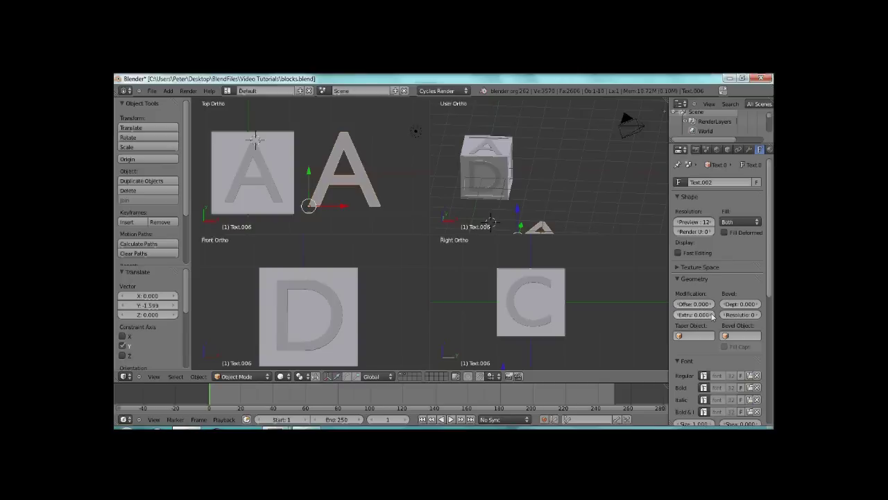
{"action": "left_click", "coordinate": [711, 315]}
{"action": "left_click", "coordinate": [712, 315]}
{"action": "left_click_drag", "start_coordinate": [711, 317], "coordinate": [712, 317]}
{"action": "scroll", "coordinate": [550, 192], "scroll_direction": "down", "scroll_amount": 2}
{"action": "scroll", "coordinate": [550, 192], "scroll_direction": "up", "scroll_amount": 1}
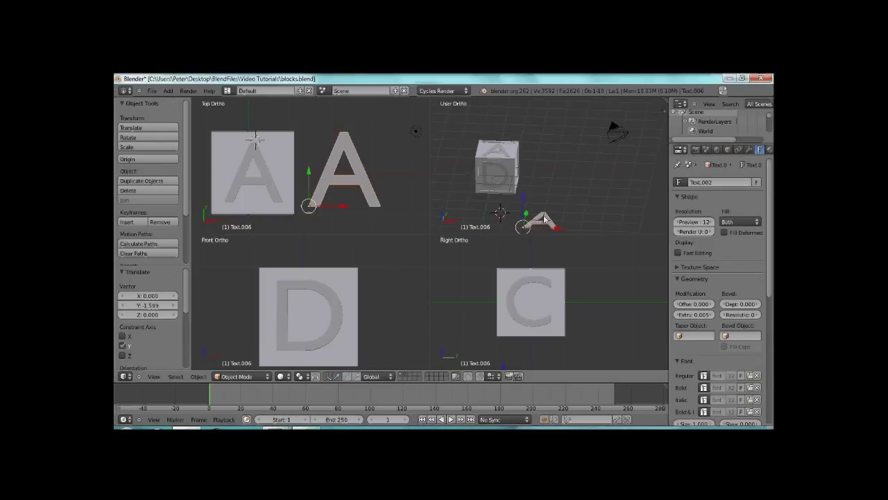
Set the separate letter A's bevel depth to 0.003 and inspect its edges up close
{"action": "mouse_move", "coordinate": [576, 205]}
{"action": "middle_mouse_down"}
{"action": "mouse_move", "coordinate": [589, 148]}
{"action": "mouse_move", "coordinate": [571, 166]}
{"action": "mouse_move", "coordinate": [582, 158]}
{"action": "mouse_move", "coordinate": [544, 149]}
{"action": "mouse_move", "coordinate": [527, 192]}
{"action": "mouse_move", "coordinate": [565, 179]}
{"action": "mouse_move", "coordinate": [583, 191]}
{"action": "middle_mouse_up"}
{"action": "scroll", "coordinate": [582, 157], "scroll_direction": "up", "scroll_amount": 4}
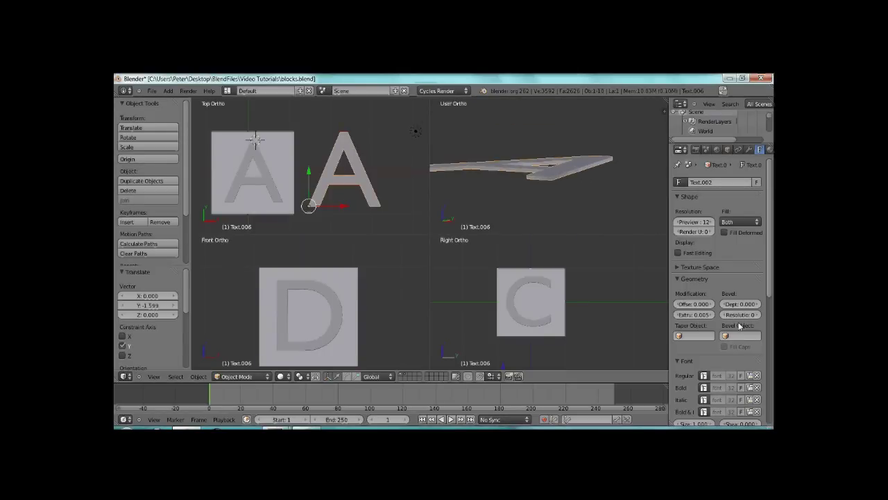
{"action": "left_click_drag", "start_coordinate": [761, 309], "coordinate": [768, 309]}
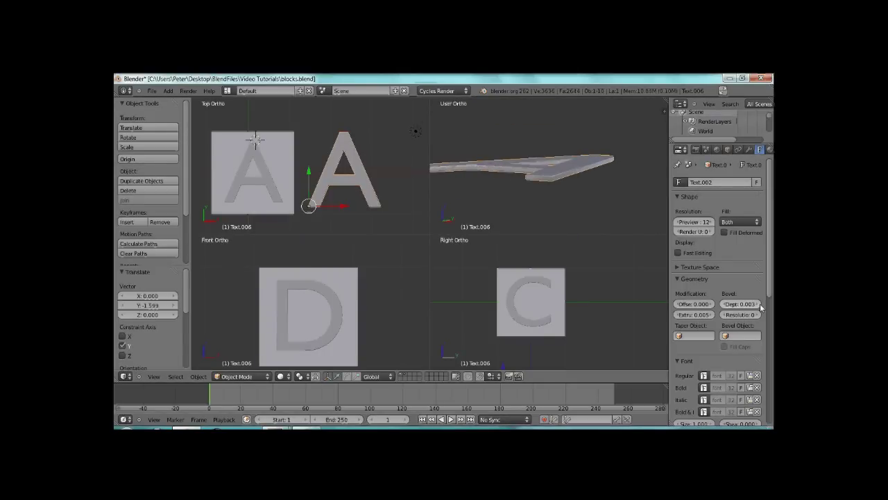
{"action": "scroll", "coordinate": [556, 161], "scroll_direction": "up", "scroll_amount": 3}
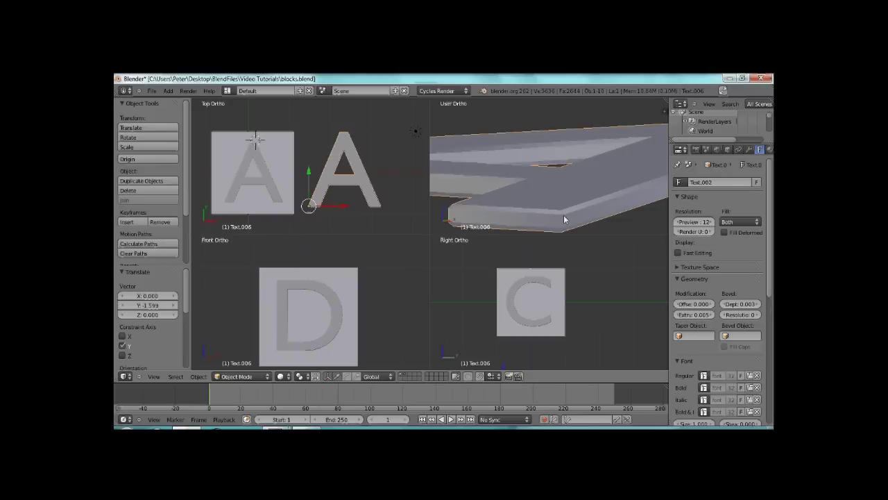
{"action": "scroll", "coordinate": [585, 219], "scroll_direction": "down", "scroll_amount": 6}
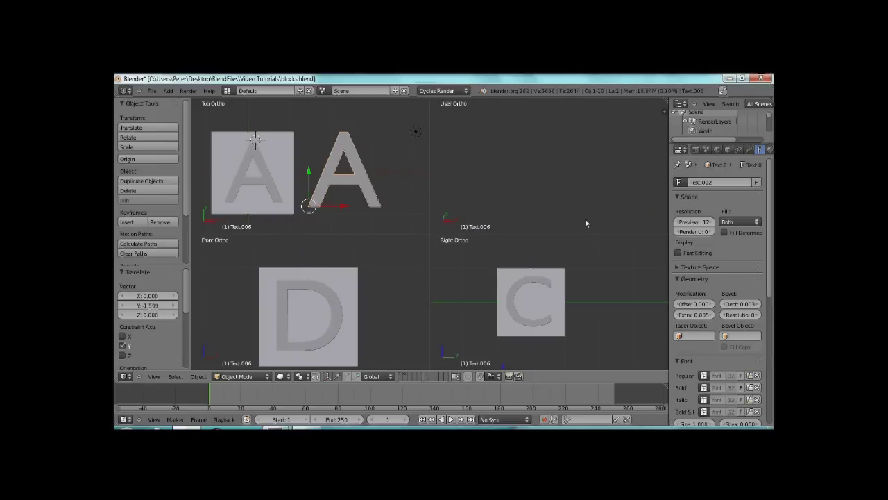
Move the separate letter A about 0.35 along X, farther away from the block
{"action": "middle_click_drag", "start_coordinate": [603, 215], "coordinate": [456, 129]}
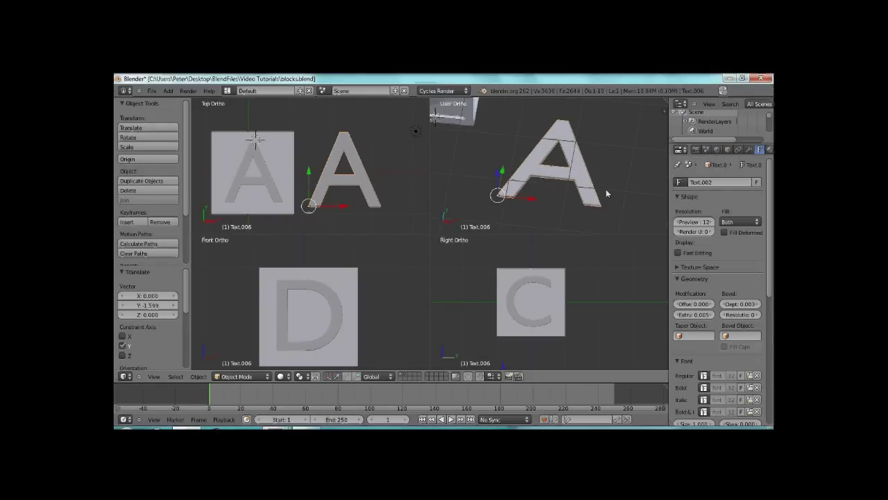
{"action": "key", "text": "g"}
{"action": "key", "text": "x"}
{"action": "left_click", "coordinate": [532, 205]}
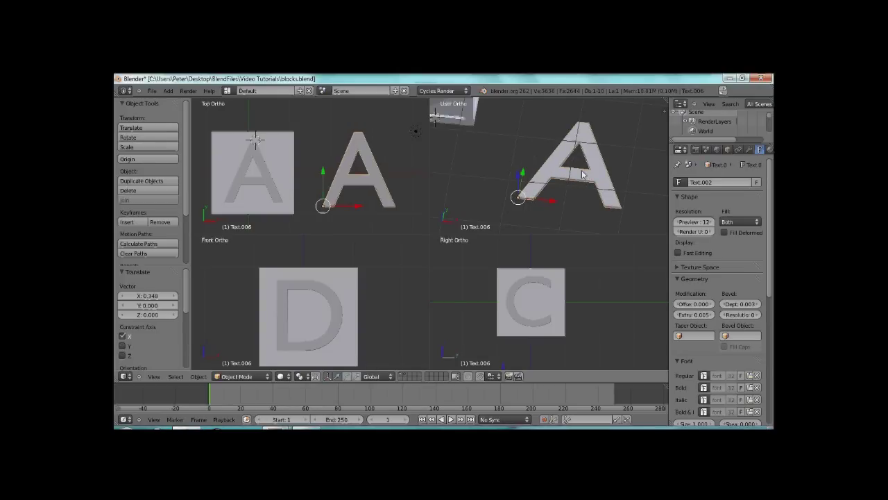
{"action": "key", "text": "Tab"}
{"action": "scroll", "coordinate": [485, 157], "scroll_direction": "down", "scroll_amount": 5}
{"action": "key", "text": "Tab"}
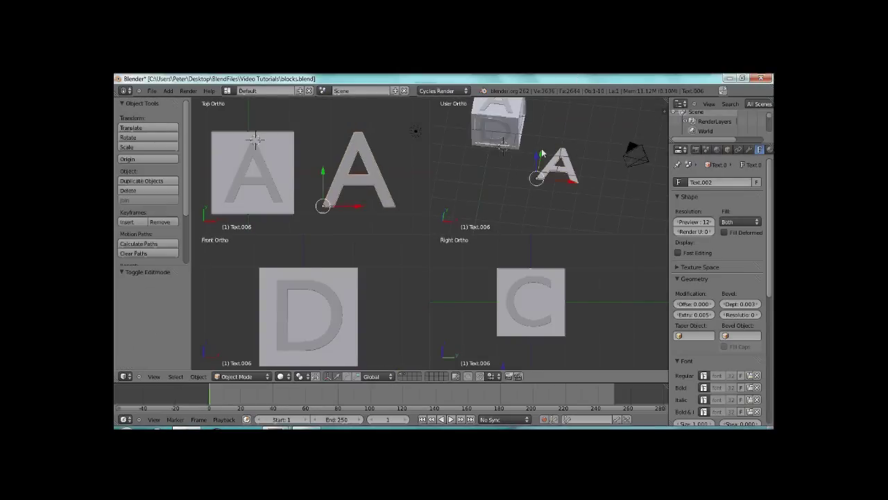
In wireframe display, move the letter A on the block's top face about -0.0026 along Z within its recess
{"action": "middle_click_drag", "start_coordinate": [510, 171], "coordinate": [495, 124]}
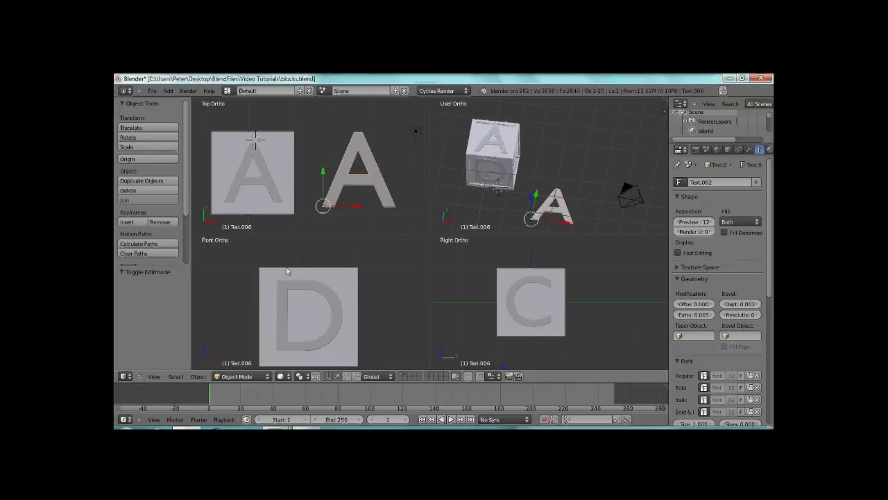
{"action": "key", "text": "z"}
{"action": "scroll", "coordinate": [333, 257], "scroll_direction": "up", "scroll_amount": 5}
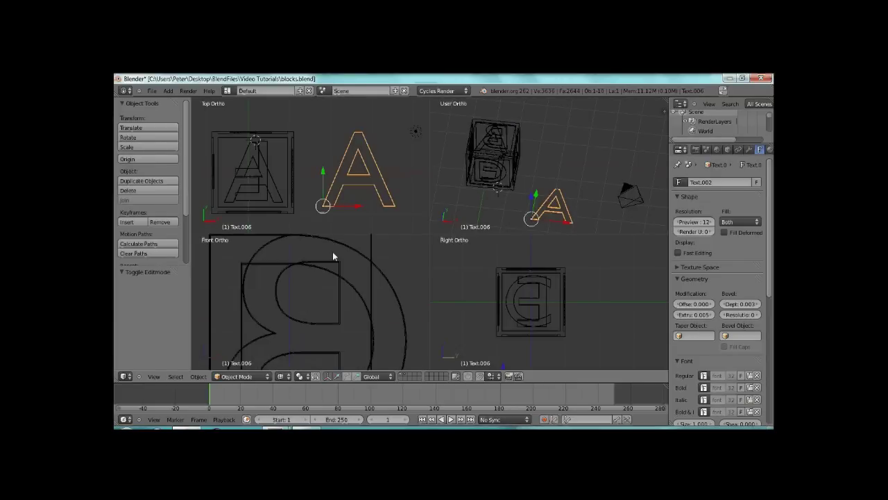
{"action": "scroll", "coordinate": [344, 278], "scroll_direction": "up", "scroll_amount": 5}
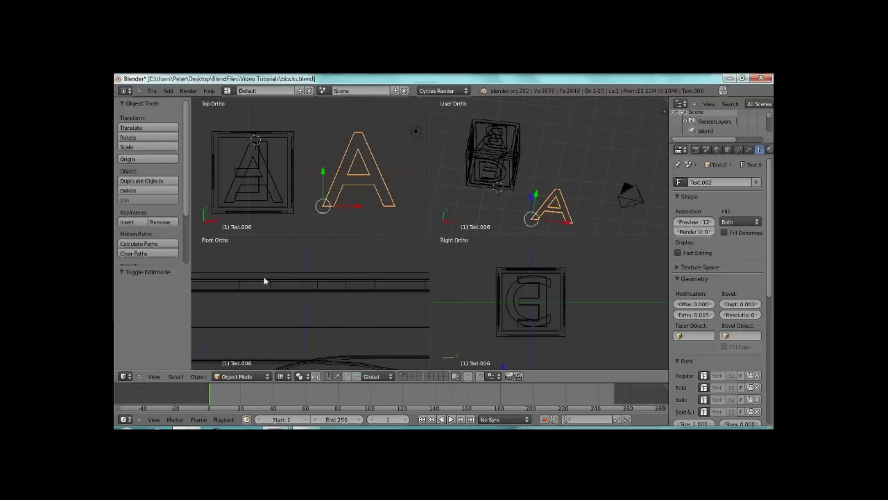
{"action": "right_click", "coordinate": [282, 286]}
{"action": "key", "text": "g"}
{"action": "key", "text": "z"}
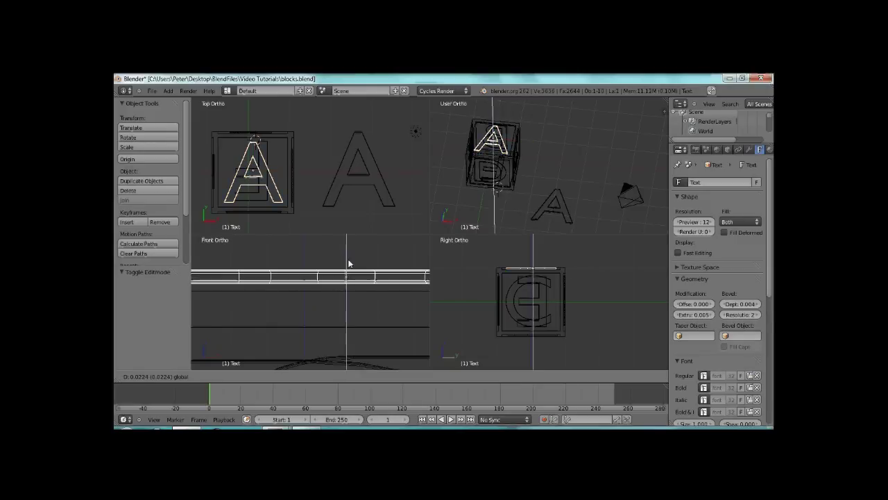
{"action": "left_click", "coordinate": [349, 281]}
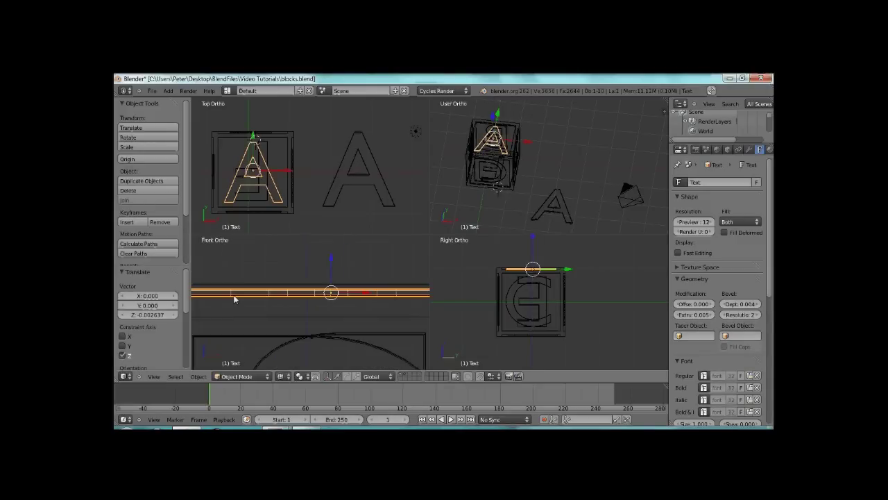
{"action": "scroll", "coordinate": [233, 298], "scroll_direction": "down", "scroll_amount": 1}
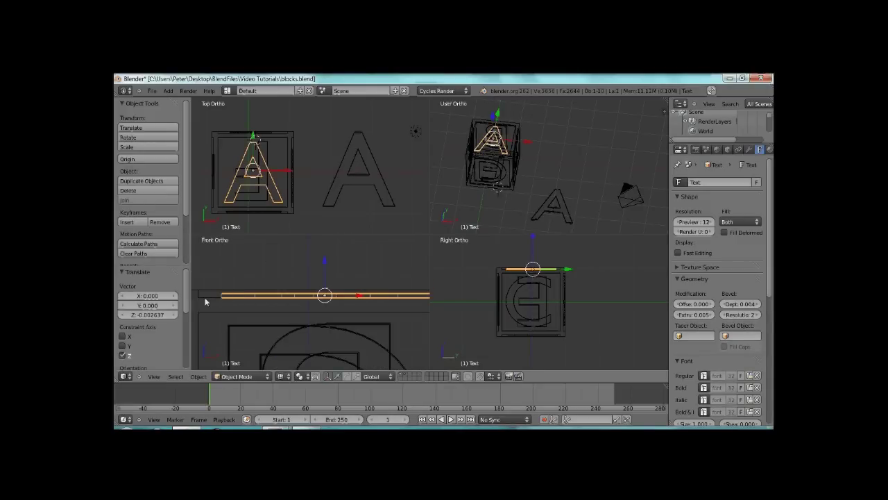
{"action": "scroll", "coordinate": [307, 282], "scroll_direction": "down", "scroll_amount": 3}
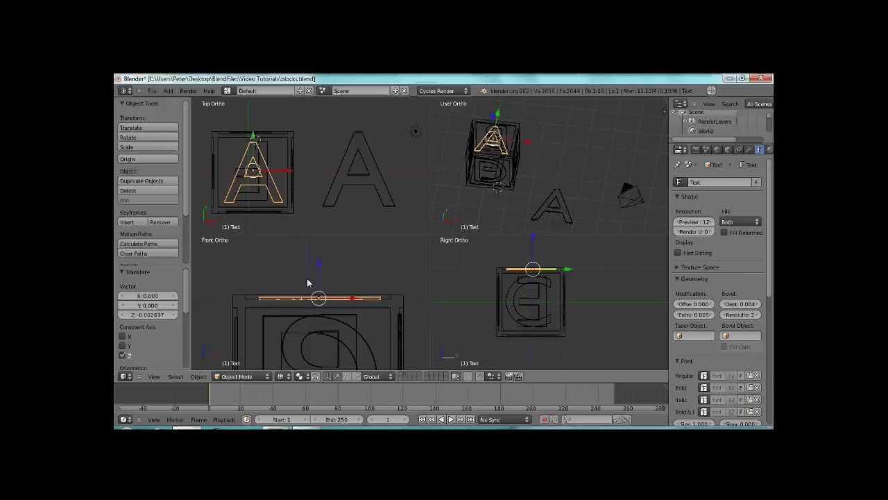
Return to solid shading and check how the letter A sits in the block's top panel
{"action": "key", "text": "Tab"}
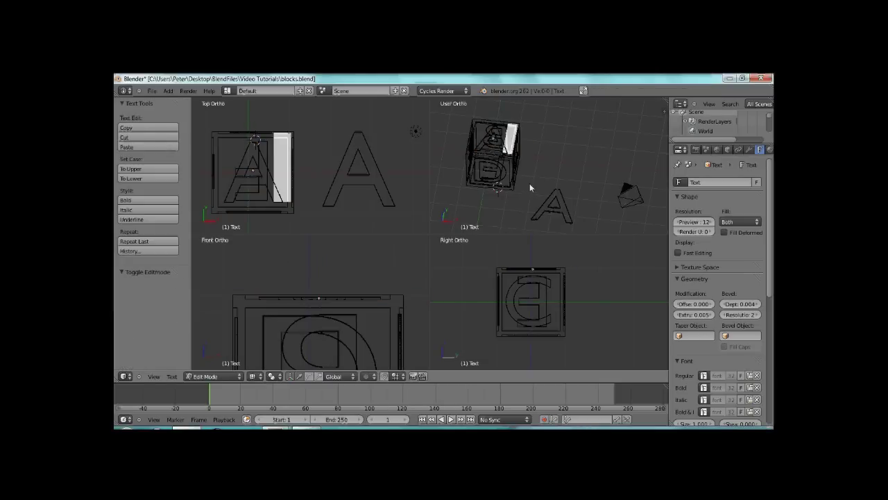
{"action": "key", "text": "Tab"}
{"action": "key", "text": "z"}
{"action": "scroll", "coordinate": [558, 143], "scroll_direction": "up", "scroll_amount": 4}
{"action": "middle_click_drag", "start_coordinate": [488, 173], "coordinate": [571, 149]}
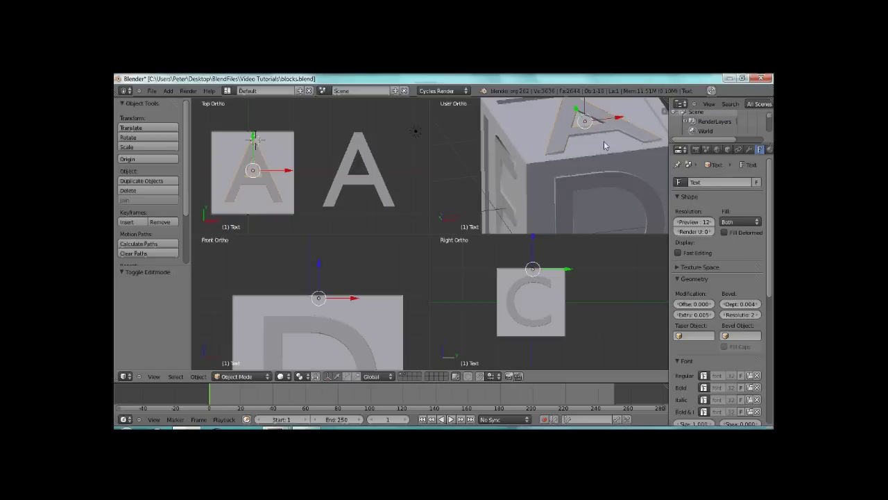
Add a Child Of constraint to the separate letter A with Cube as its target
{"action": "scroll", "coordinate": [624, 180], "scroll_direction": "down", "scroll_amount": 5}
{"action": "middle_click_drag", "start_coordinate": [638, 209], "coordinate": [529, 174], "text": "shift"}
{"action": "right_click", "coordinate": [576, 207]}
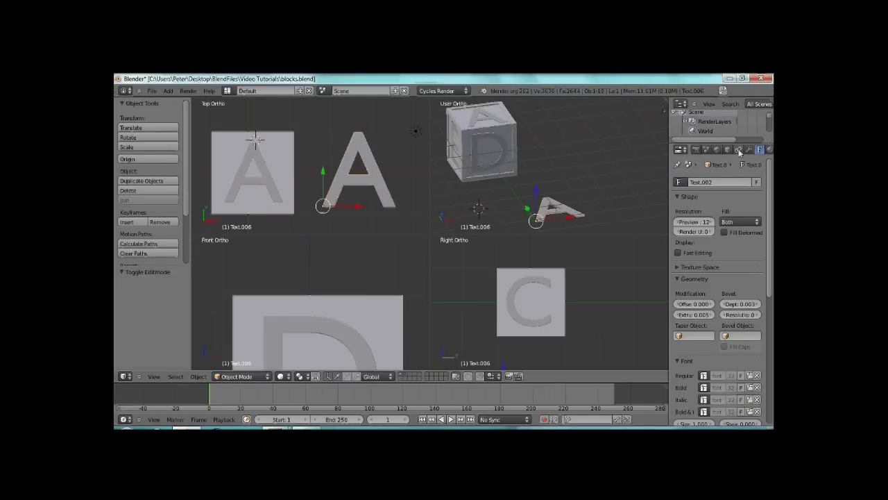
{"action": "left_click", "coordinate": [738, 150]}
{"action": "left_click", "coordinate": [725, 193]}
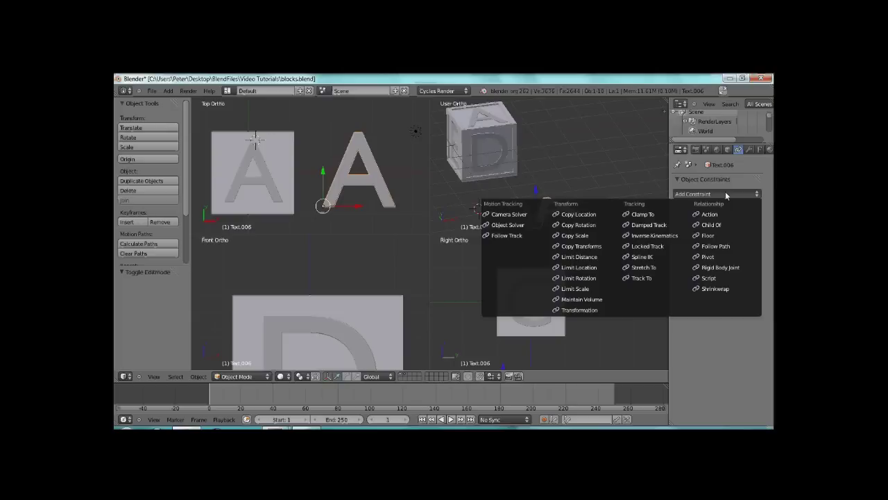
{"action": "left_click", "coordinate": [711, 225]}
{"action": "left_click", "coordinate": [721, 230]}
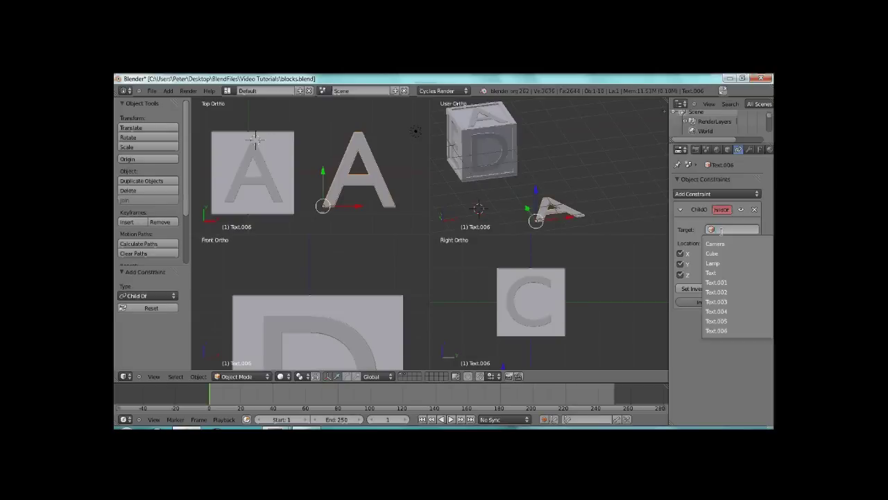
{"action": "left_click", "coordinate": [714, 253]}
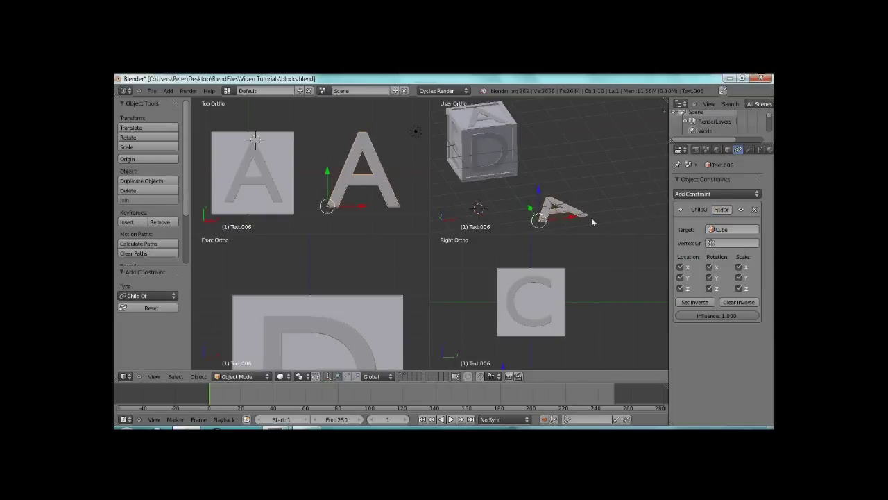
Test the constraint by moving the block about 0.21 along X and trying a free rotation
{"action": "right_click", "coordinate": [517, 164]}
{"action": "key", "text": "g"}
{"action": "key", "text": "x"}
{"action": "left_click", "coordinate": [529, 177]}
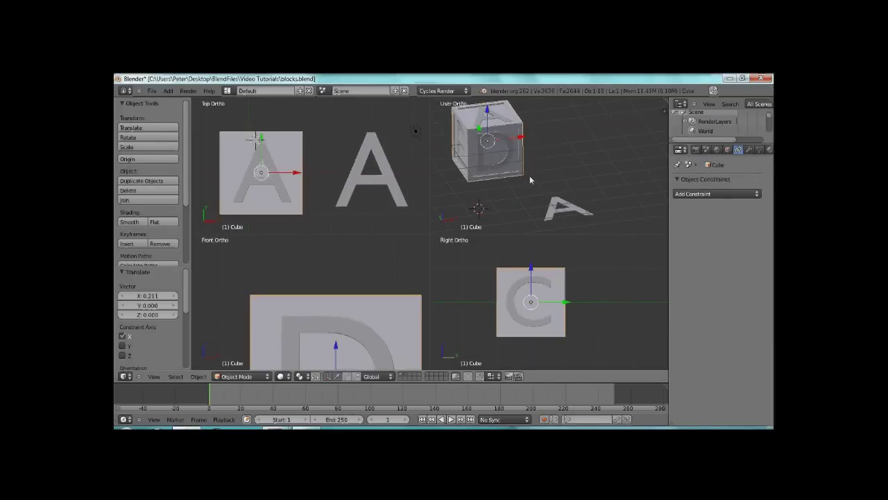
{"action": "key", "text": "r"}
{"action": "key", "text": "r"}
{"action": "right_click", "coordinate": [628, 195]}
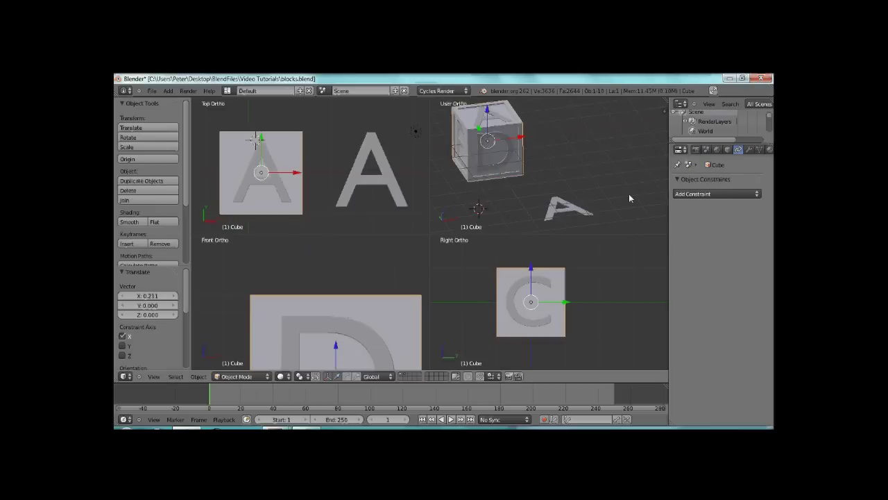
Select the separate letter A and look at the block through the camera
{"action": "right_click", "coordinate": [569, 209]}
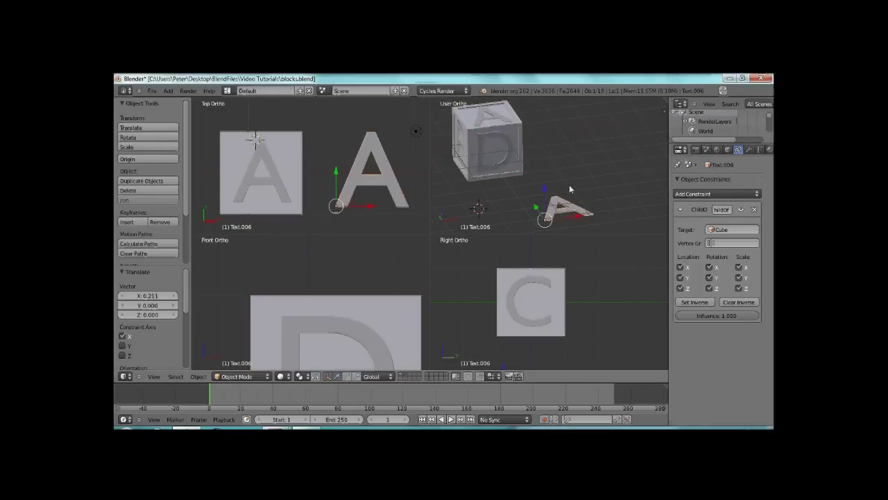
{"action": "middle_click_drag", "start_coordinate": [505, 145], "coordinate": [563, 190], "text": "shift"}
{"action": "scroll", "coordinate": [563, 191], "scroll_direction": "down", "scroll_amount": 2}
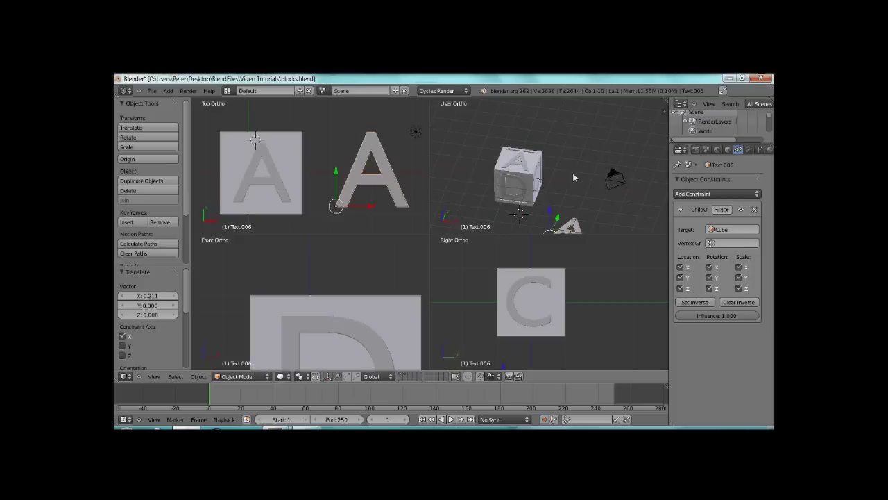
{"action": "key", "text": "KP_0"}
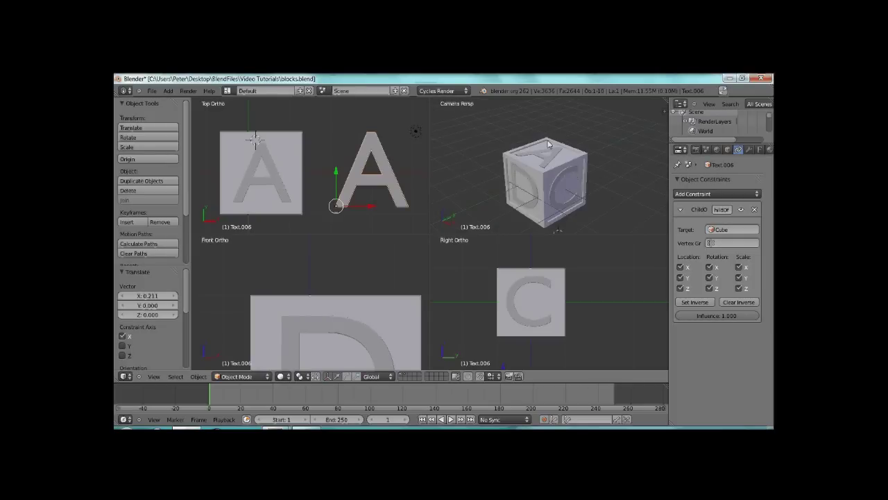
{"action": "scroll", "coordinate": [553, 157], "scroll_direction": "down", "scroll_amount": 2}
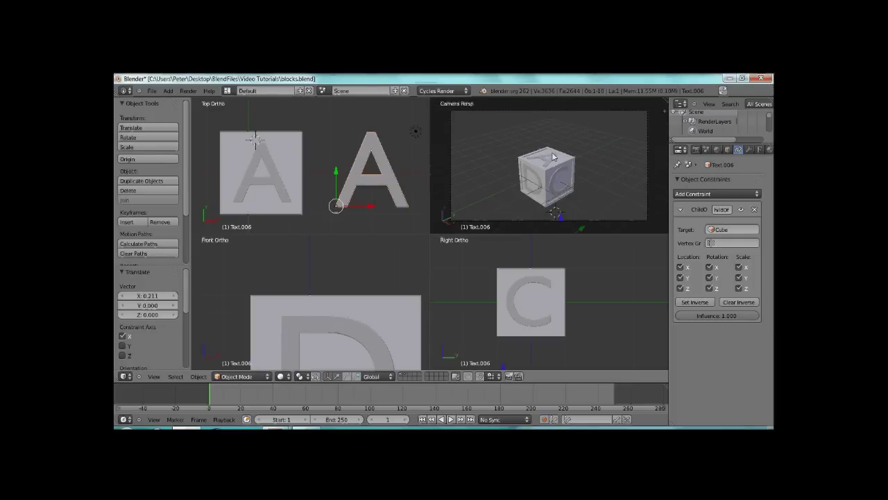